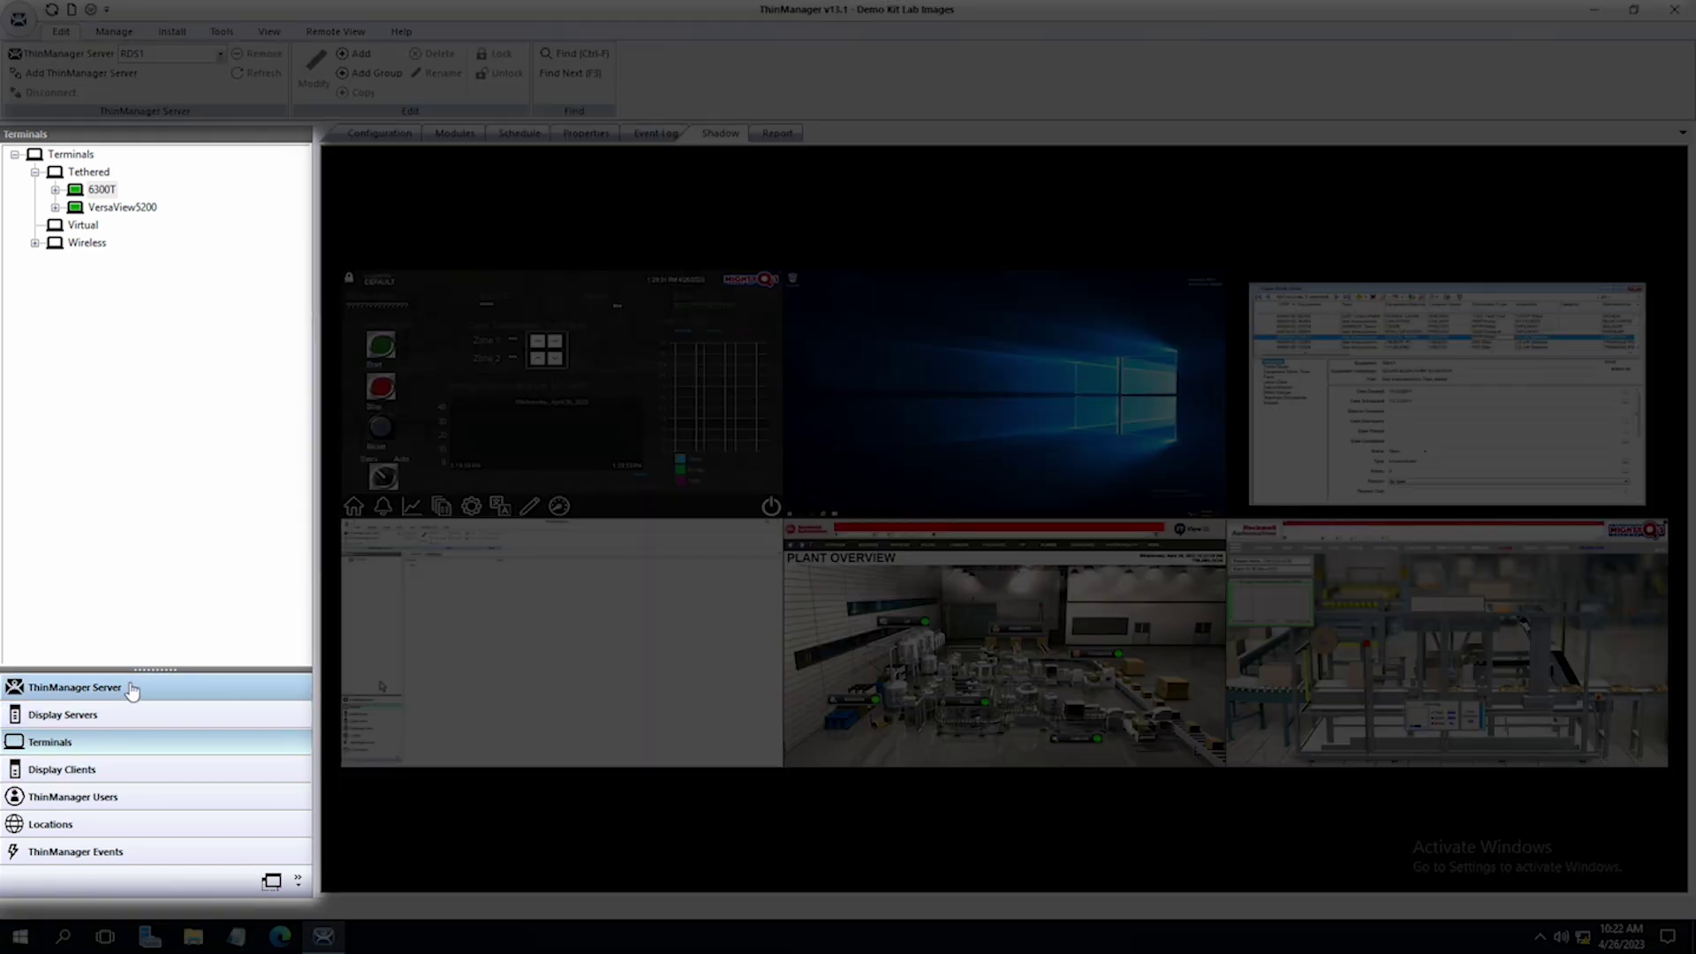
Step: Show the Display Clients summary listing 40 Remote Desktop Services and 39 Application Link clients
left_click(125, 772)
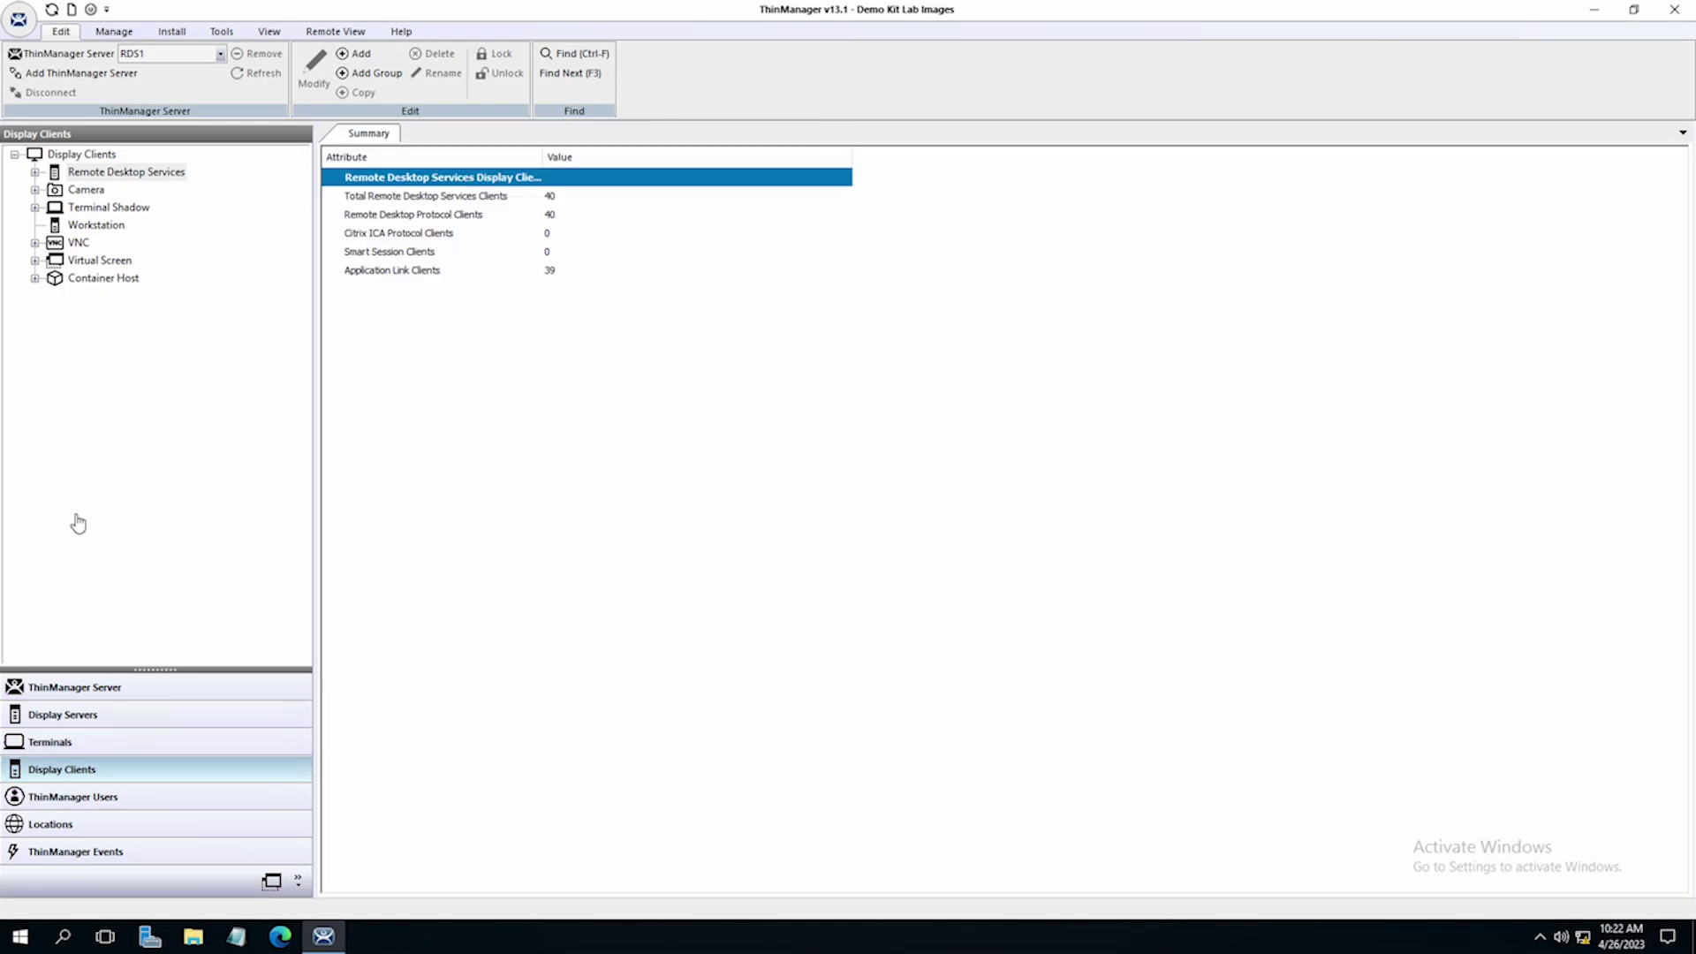
left_click(36, 173)
left_click(106, 350)
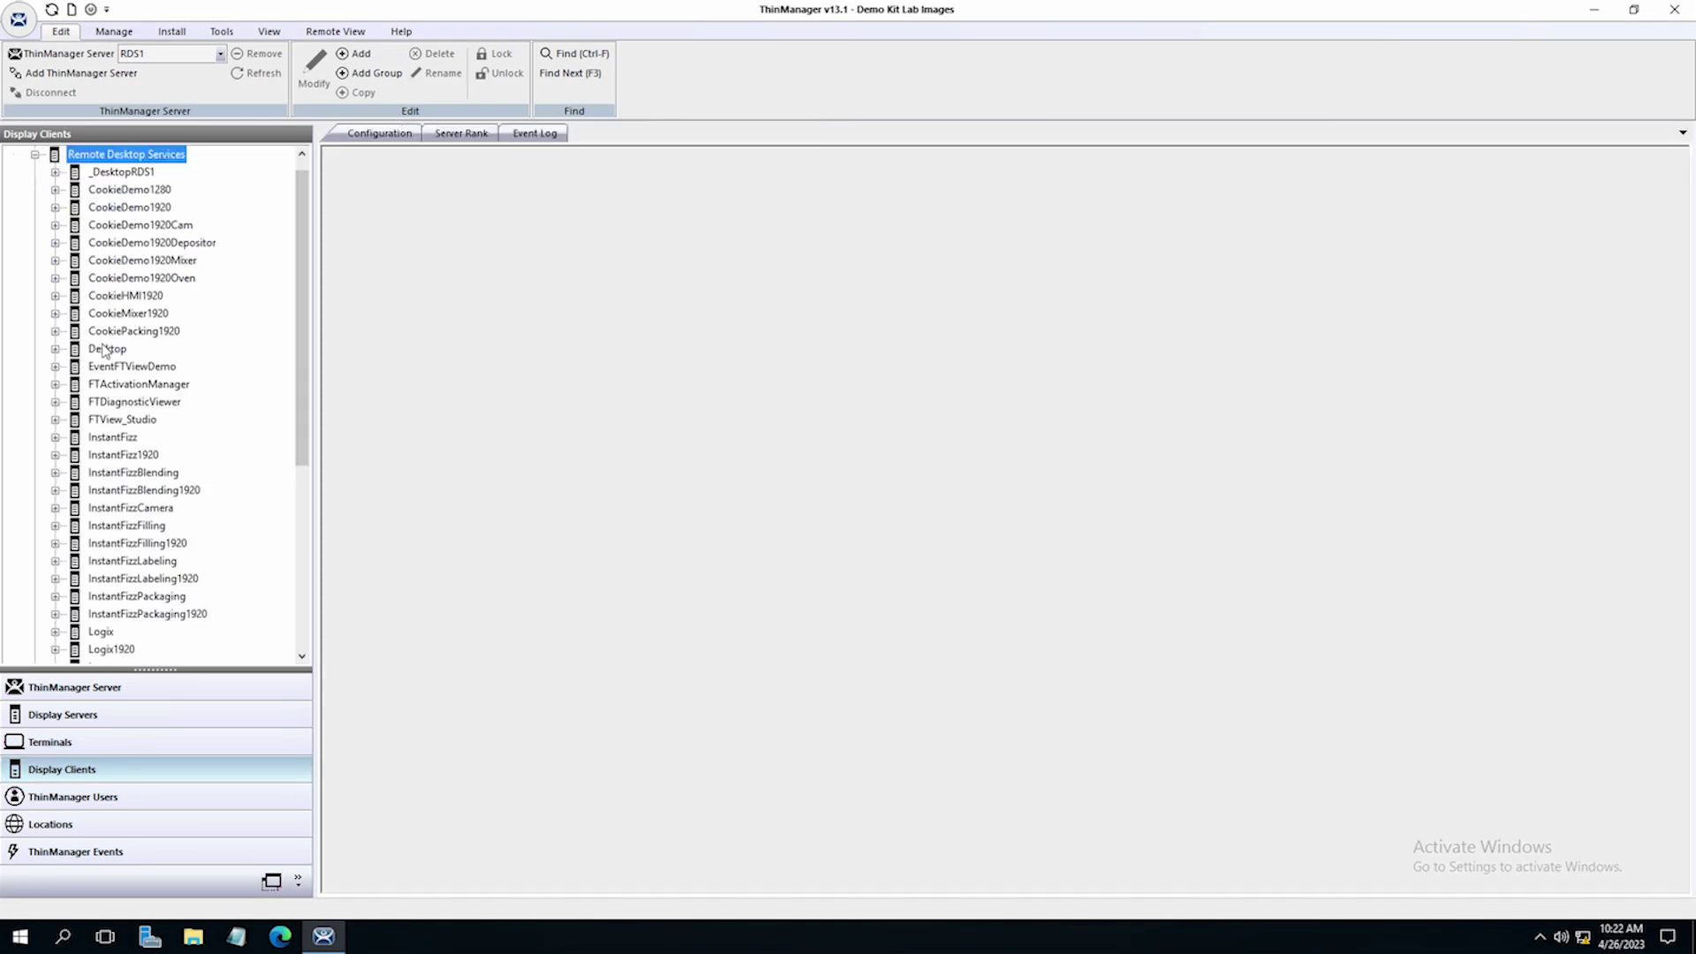
double_click(106, 349)
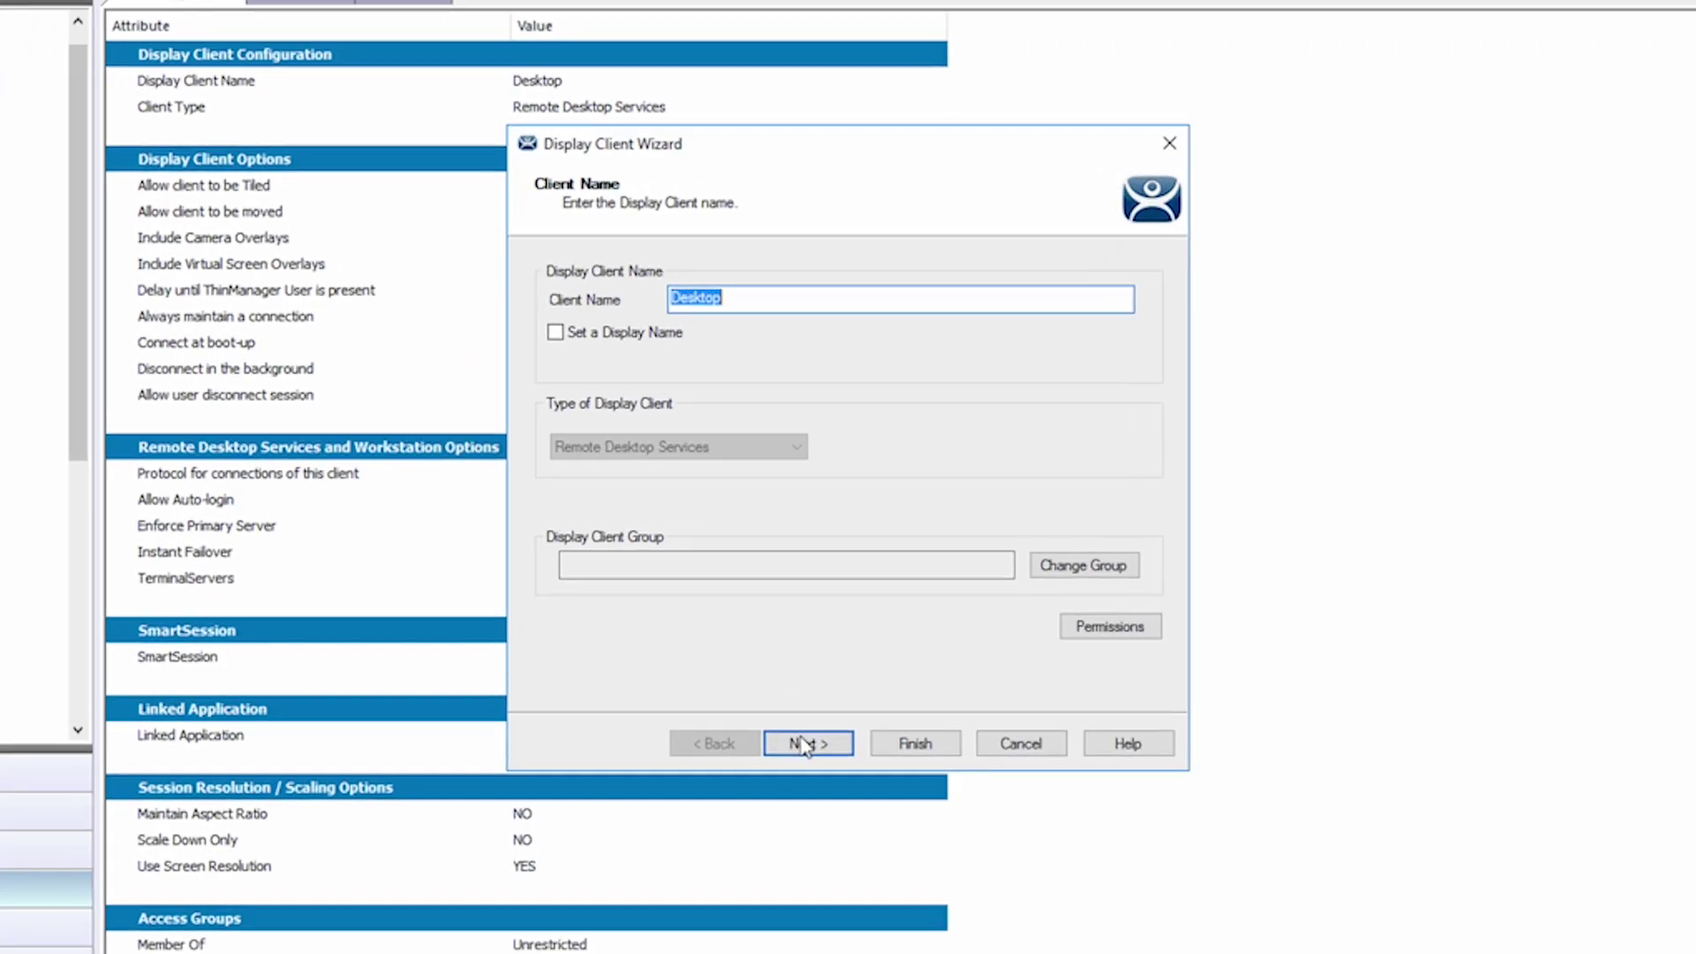
left_click(802, 744)
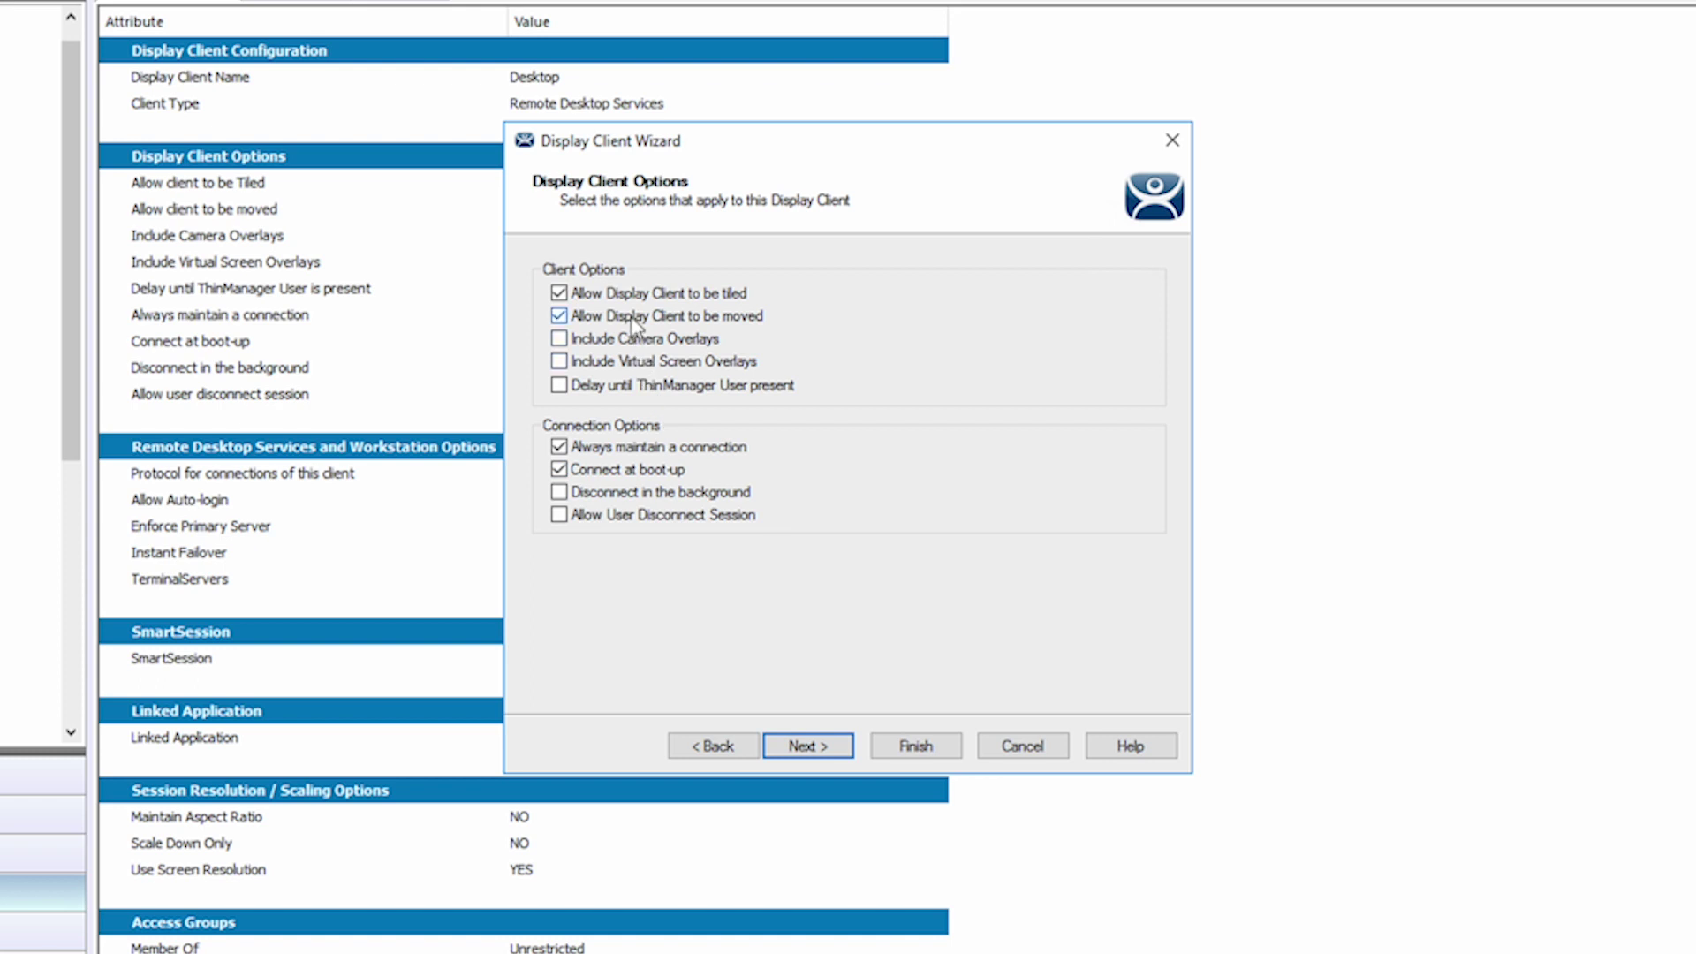
left_click(569, 292)
left_click(566, 294)
left_click(1022, 749)
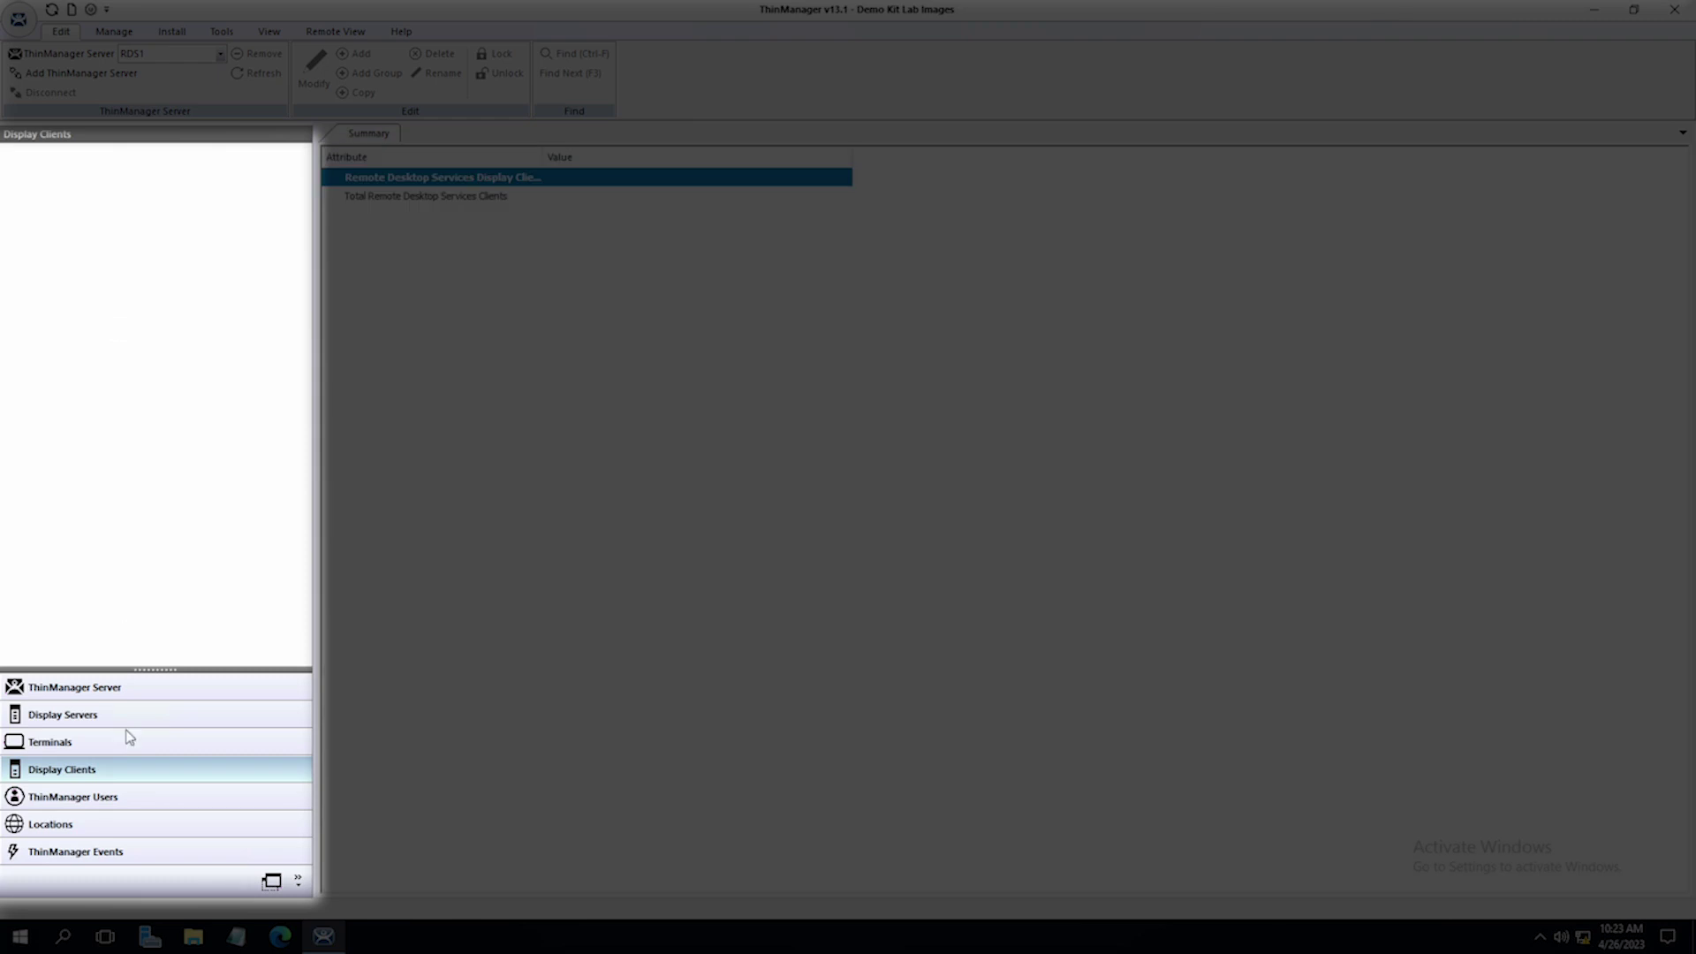
Step: Select terminal 6300T in the Terminals list and open its configuration wizard
left_click(126, 742)
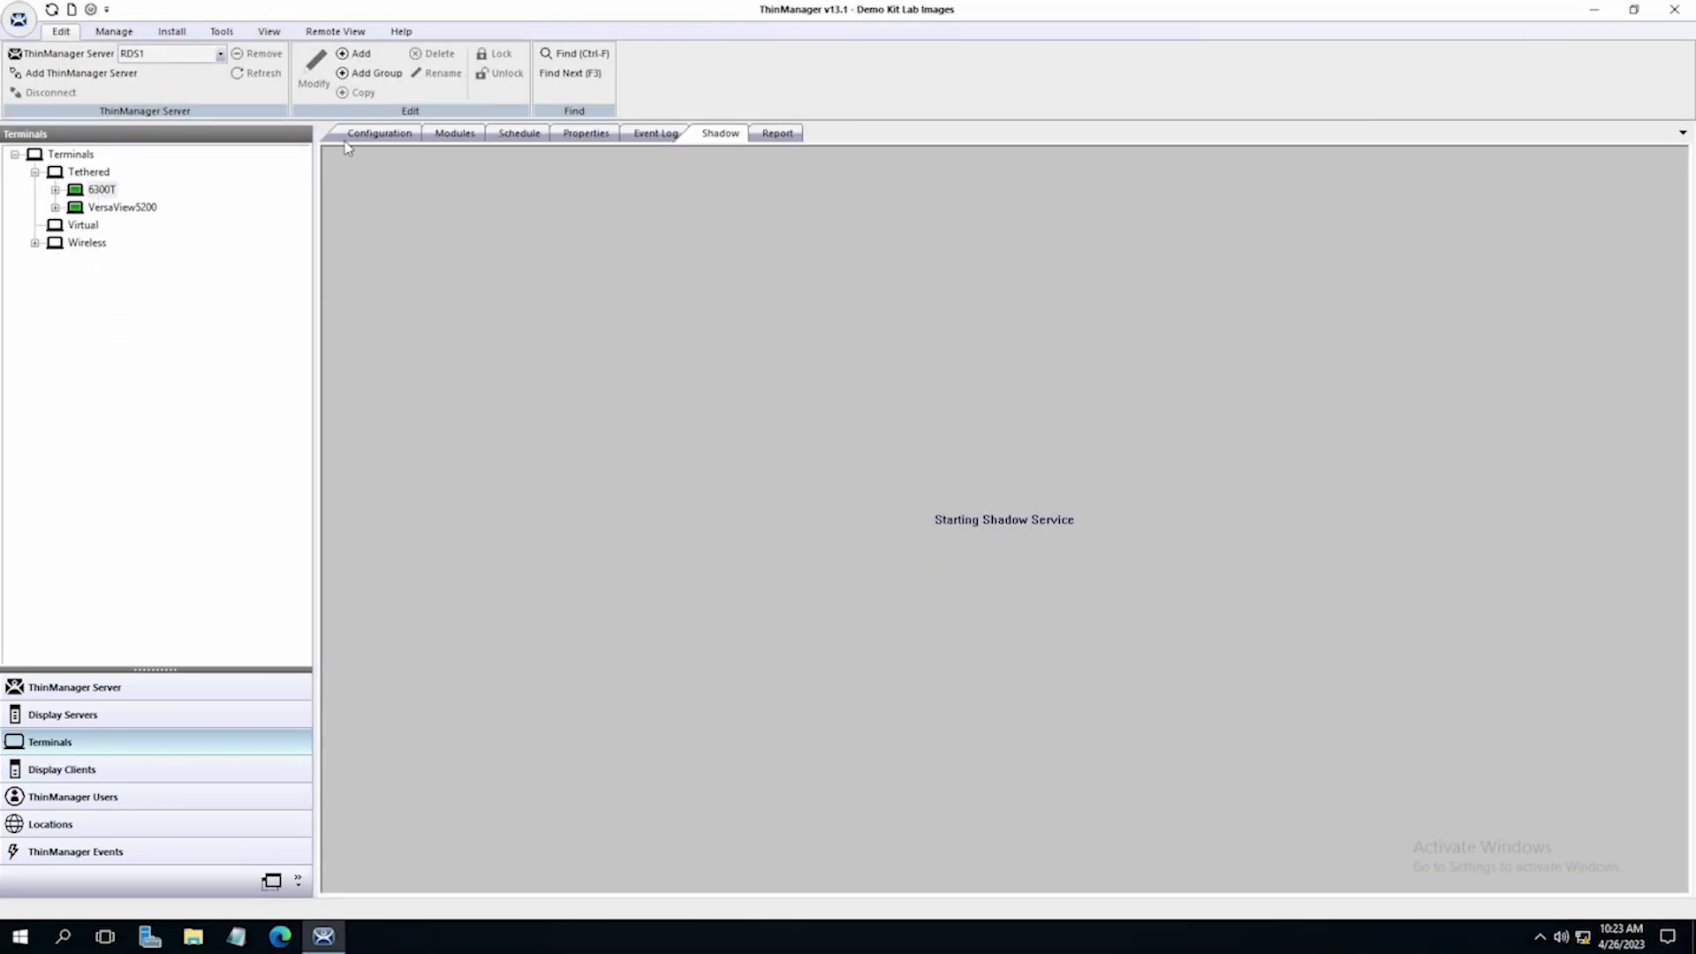
left_click(353, 135)
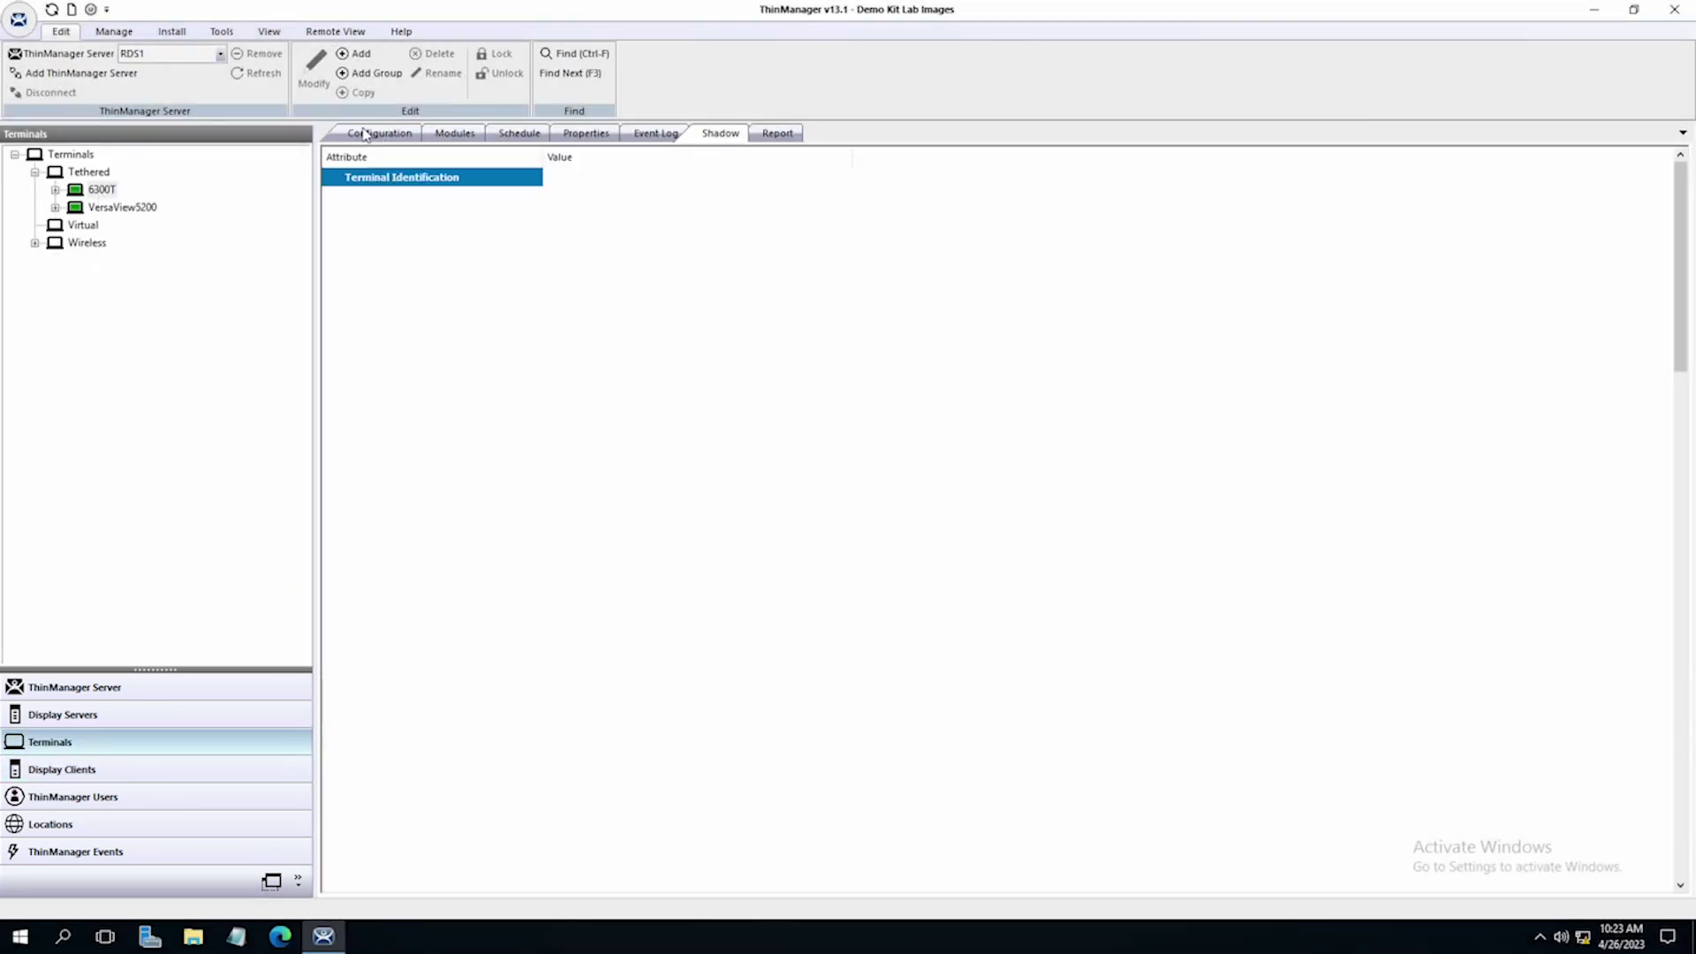
double_click(102, 189)
Step: Page through the wizard to Terminal Interface Options and open the Tile Options
left_click(820, 654)
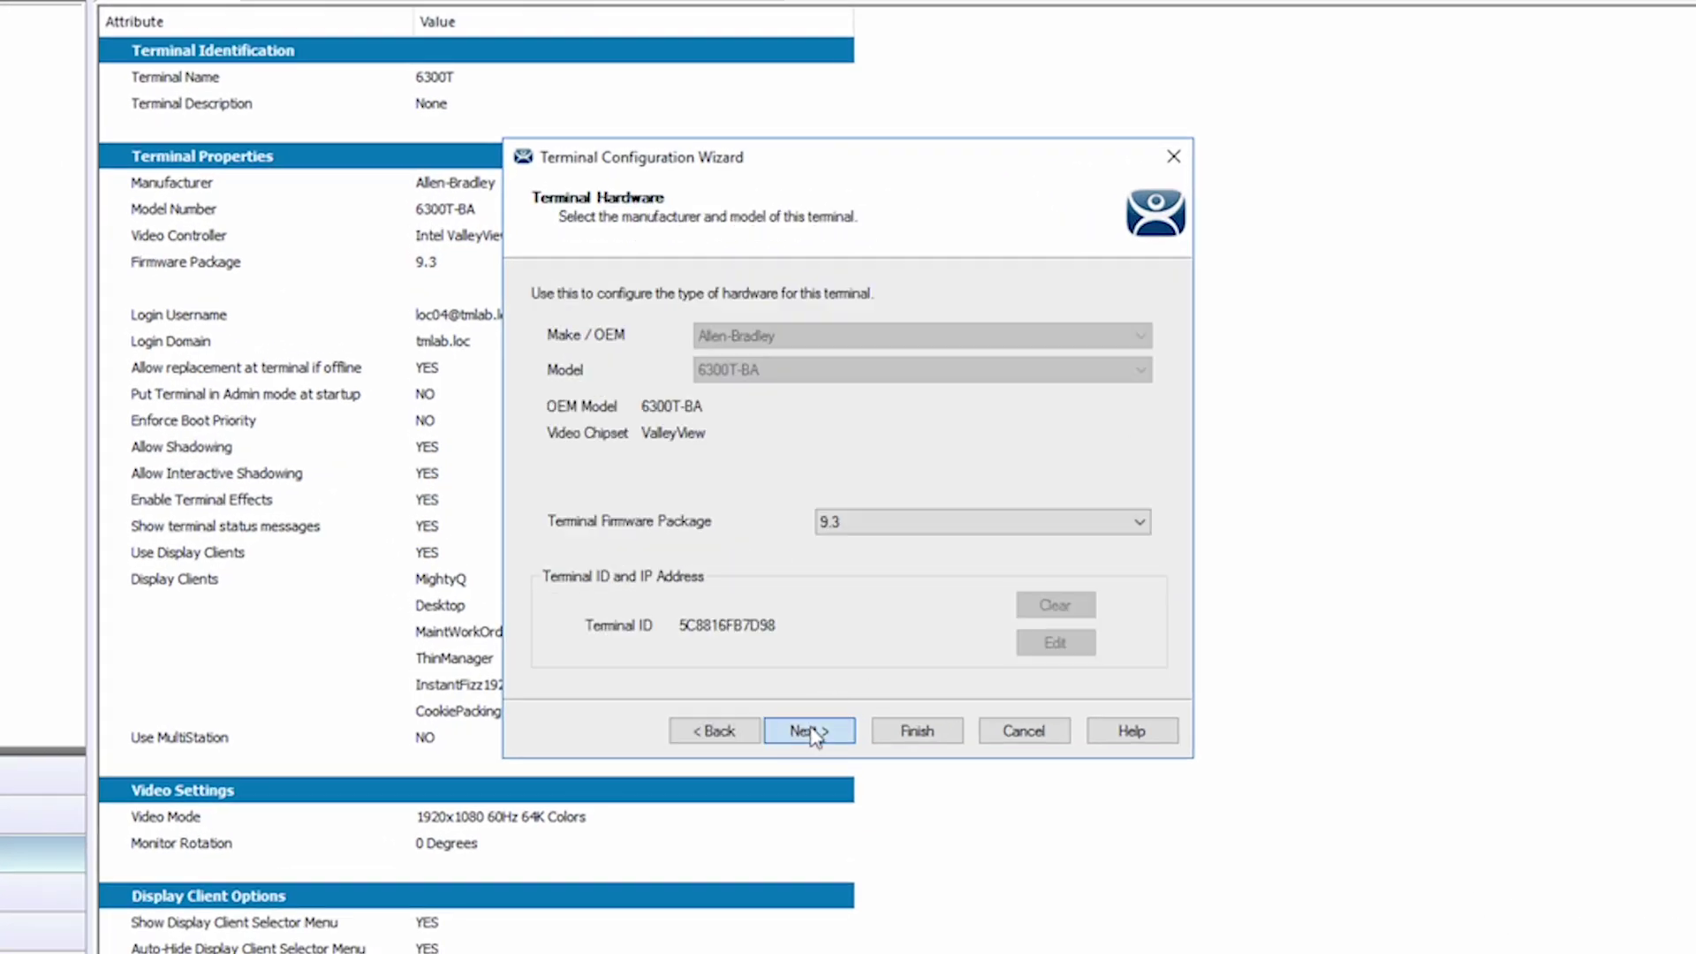
left_click(820, 655)
left_click(820, 654)
left_click(810, 731)
left_click(810, 732)
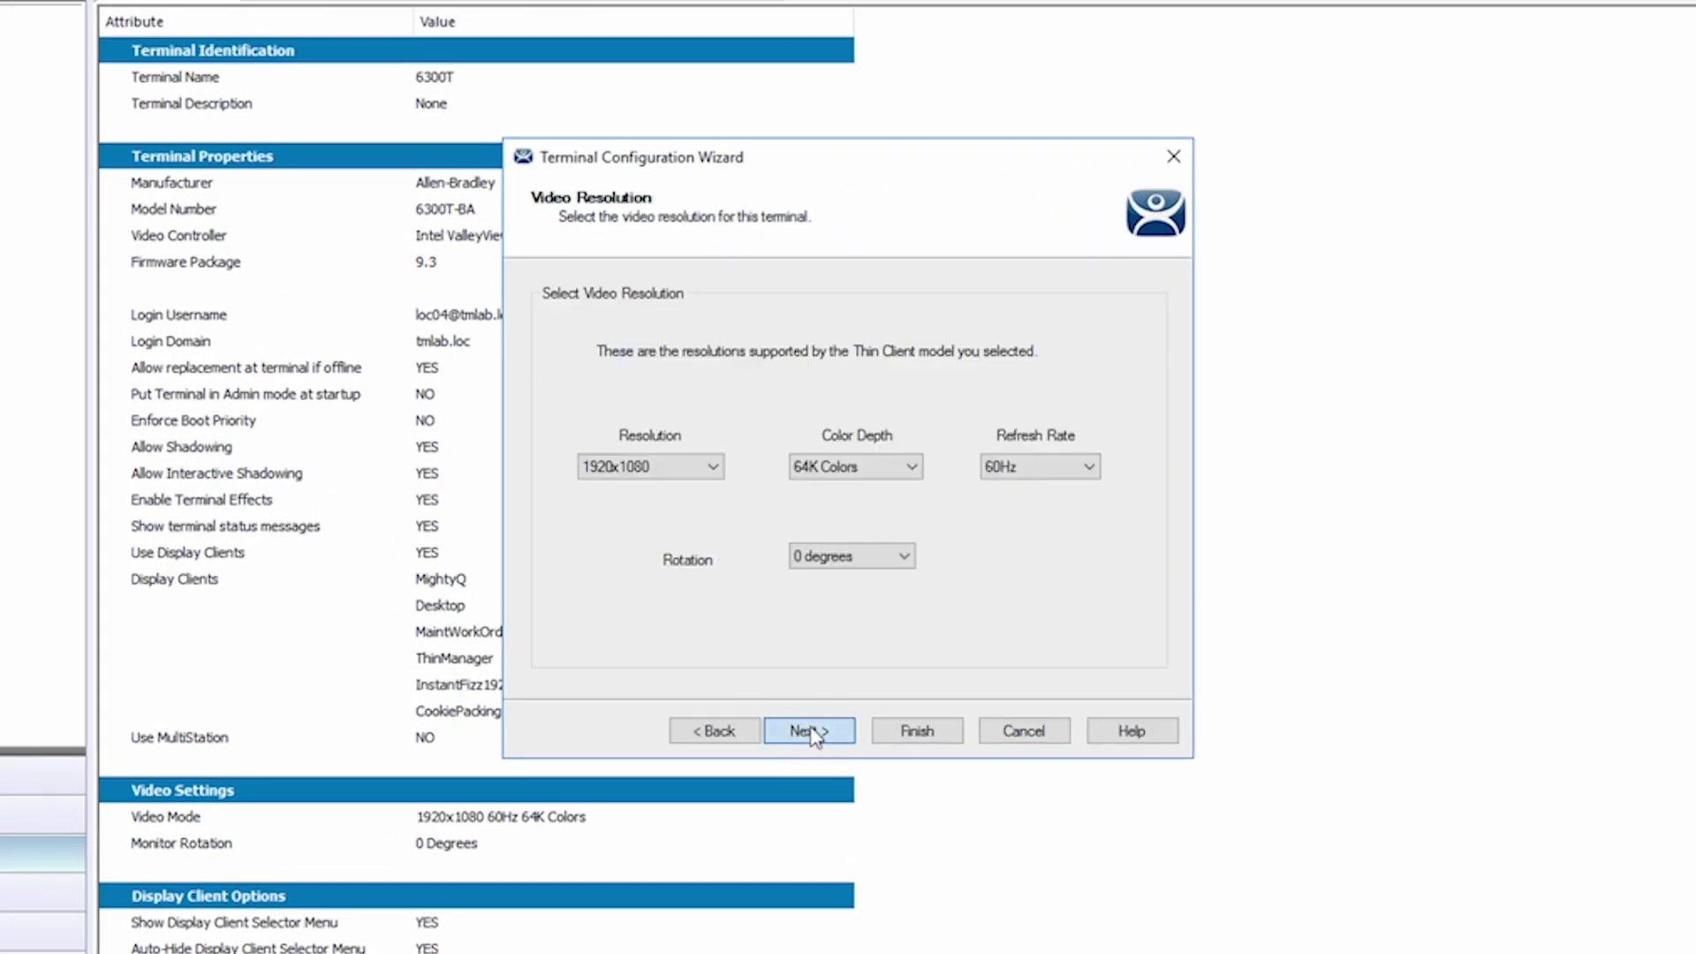
left_click(810, 732)
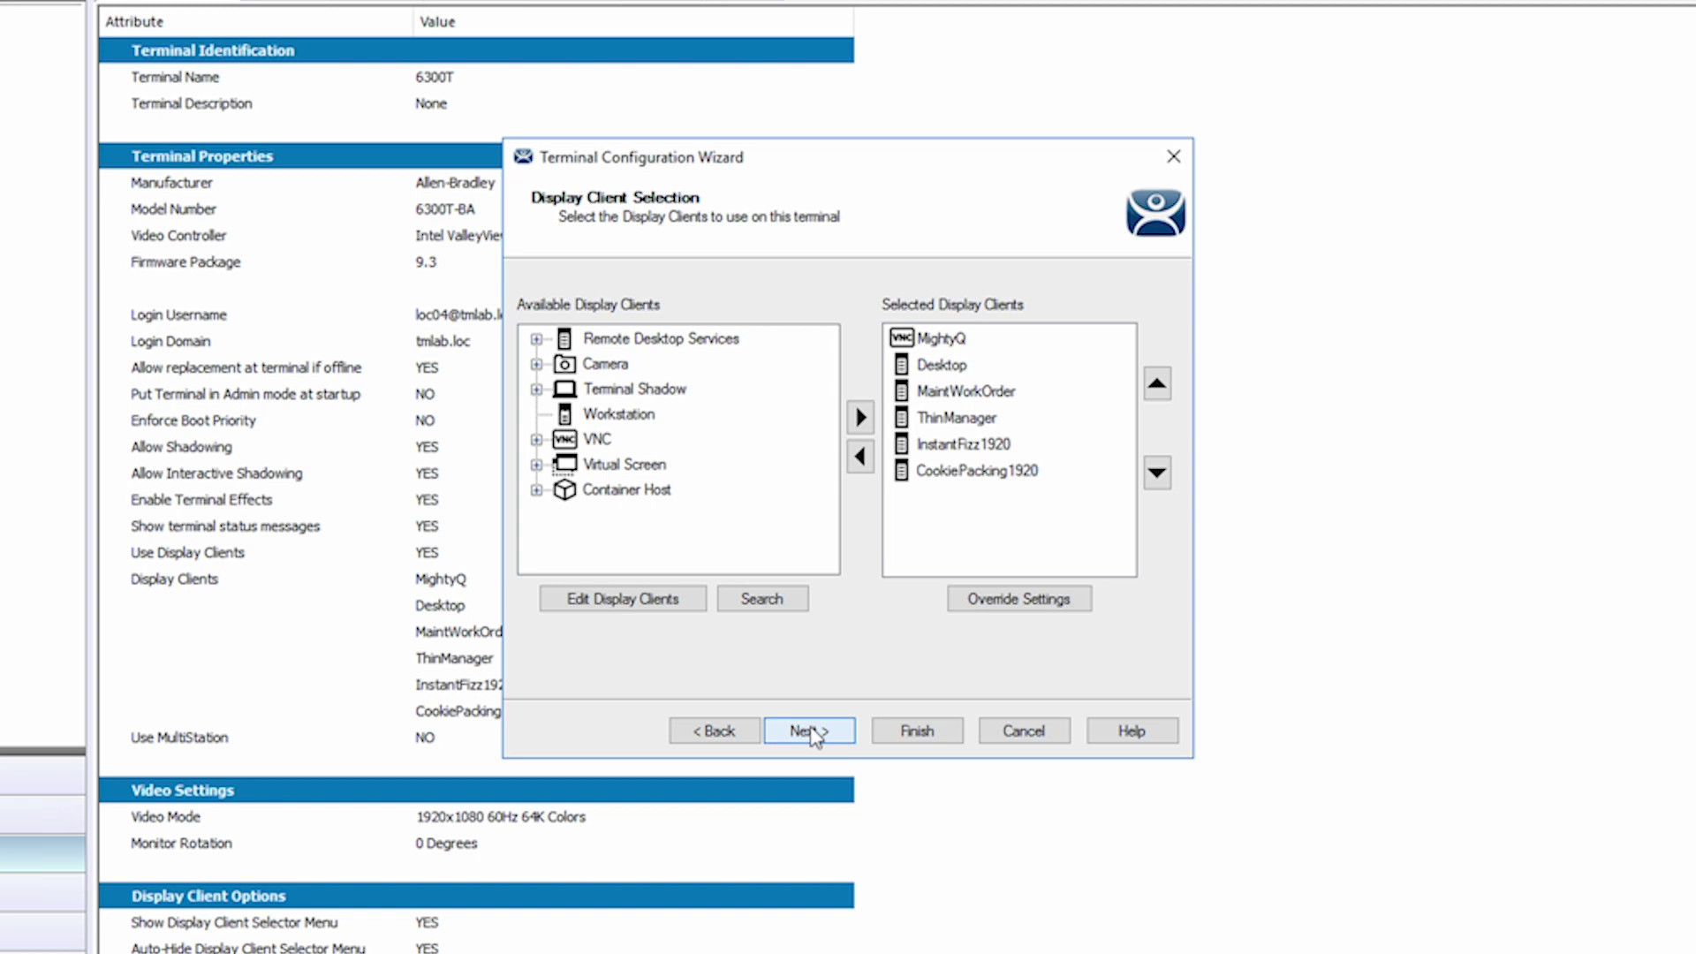
left_click(810, 731)
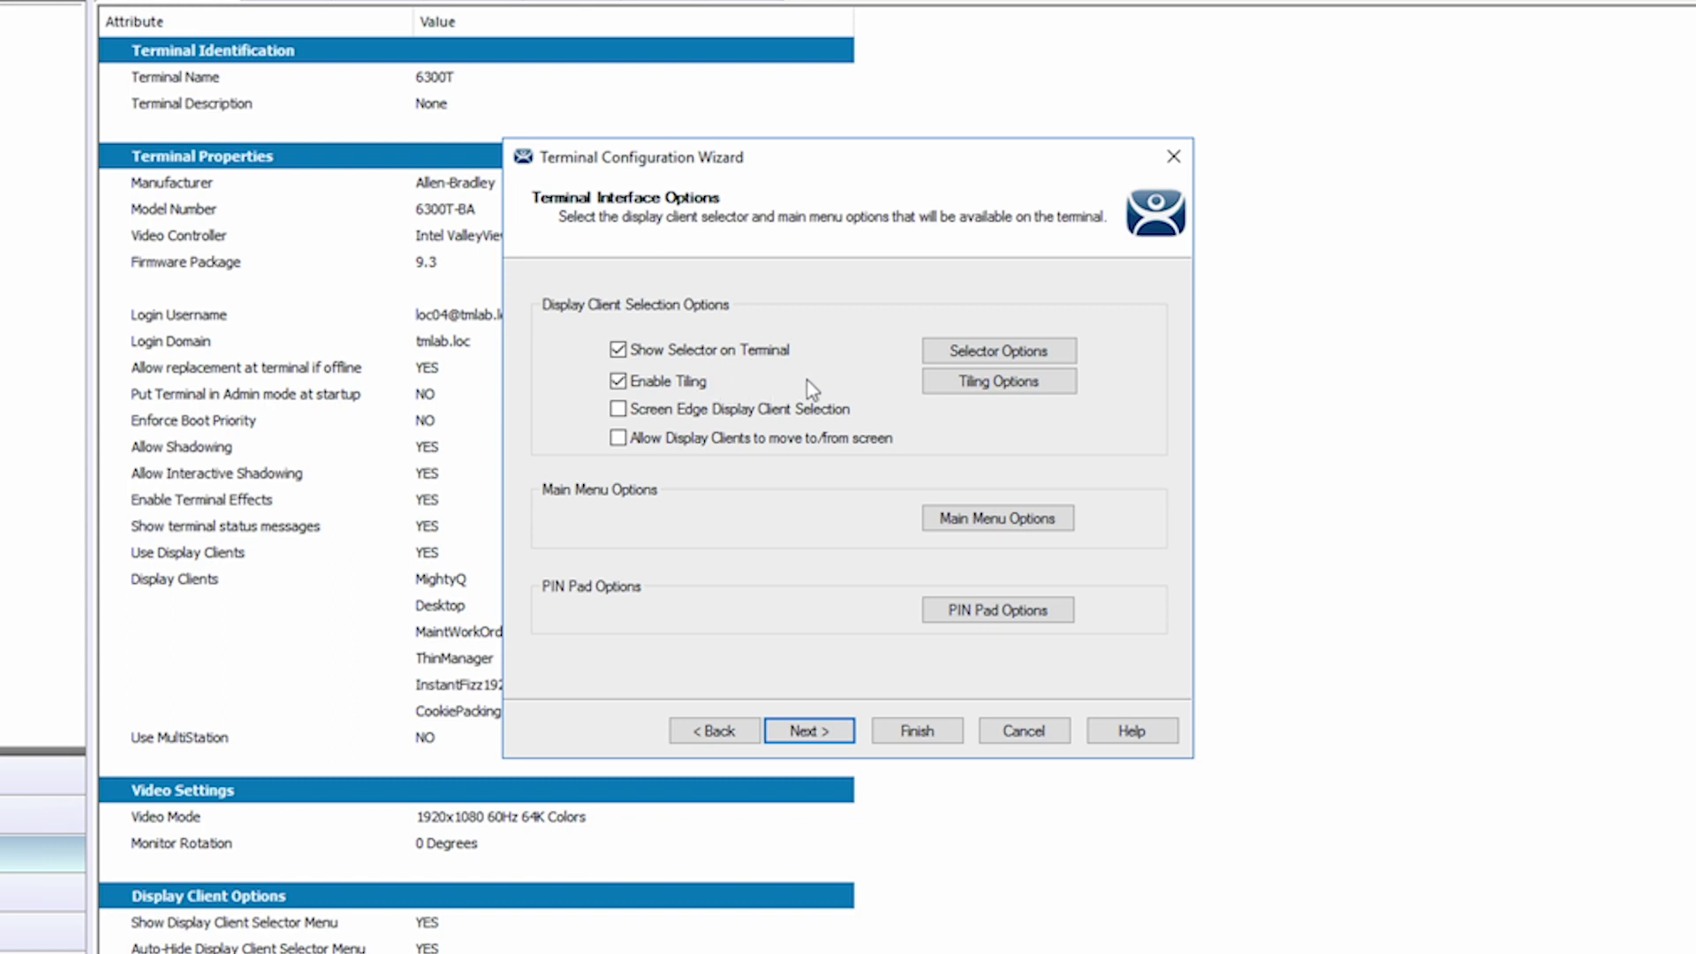
left_click(1048, 388)
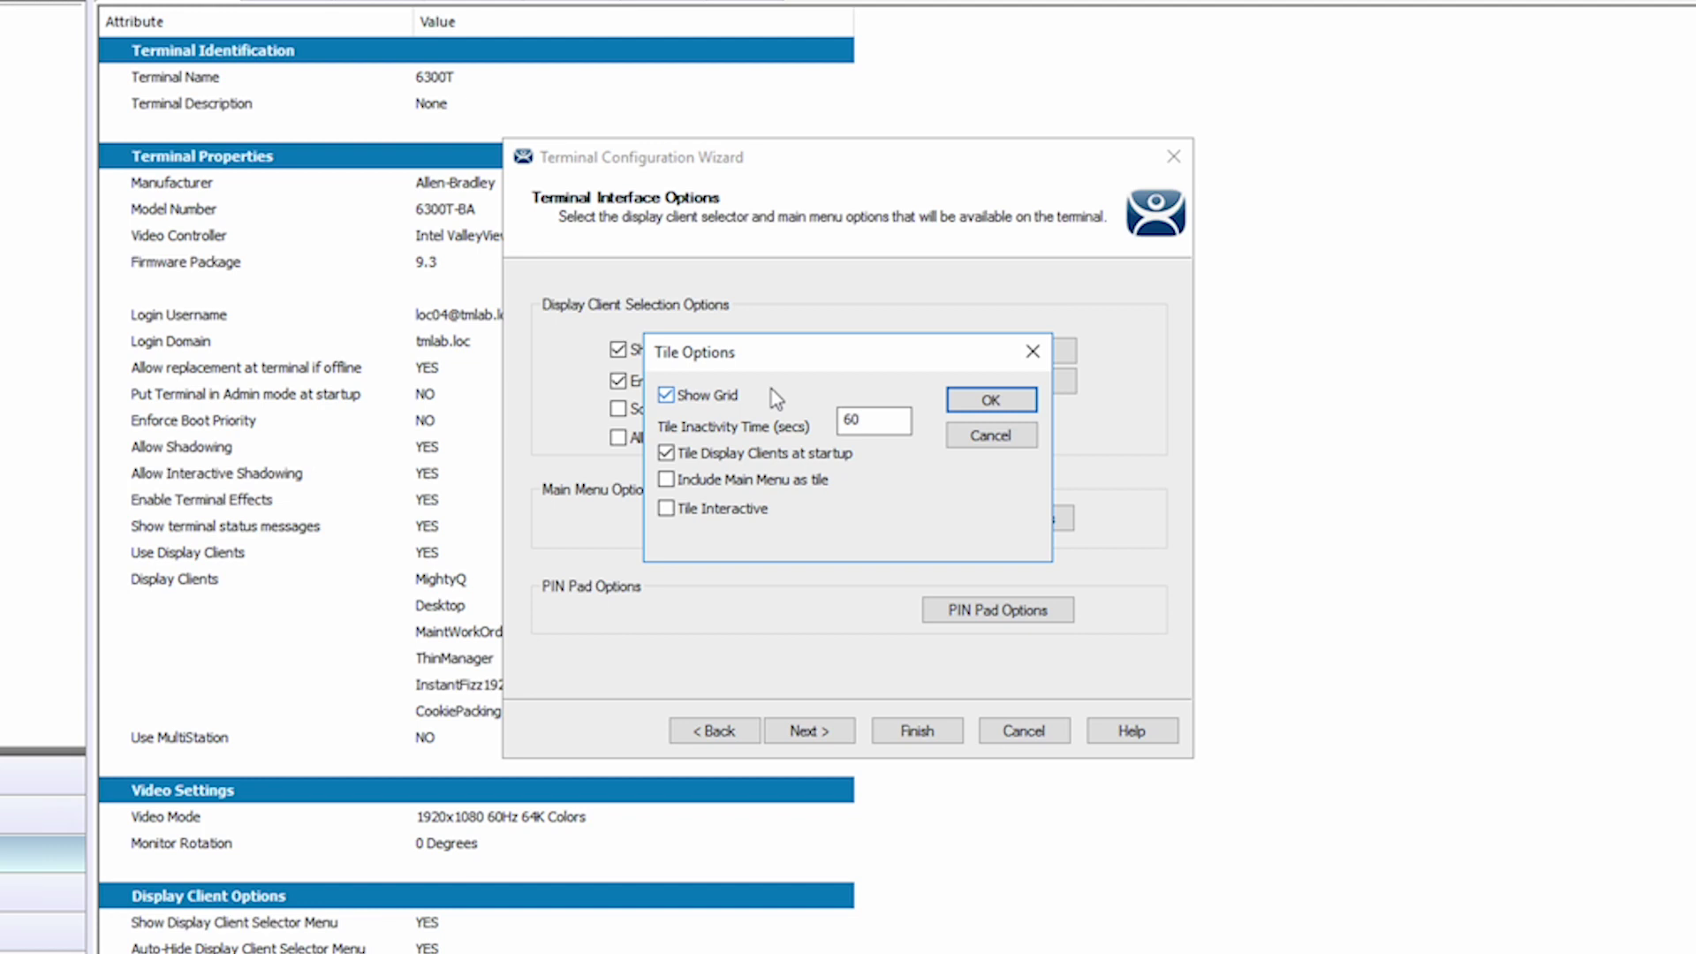
left_click(881, 423)
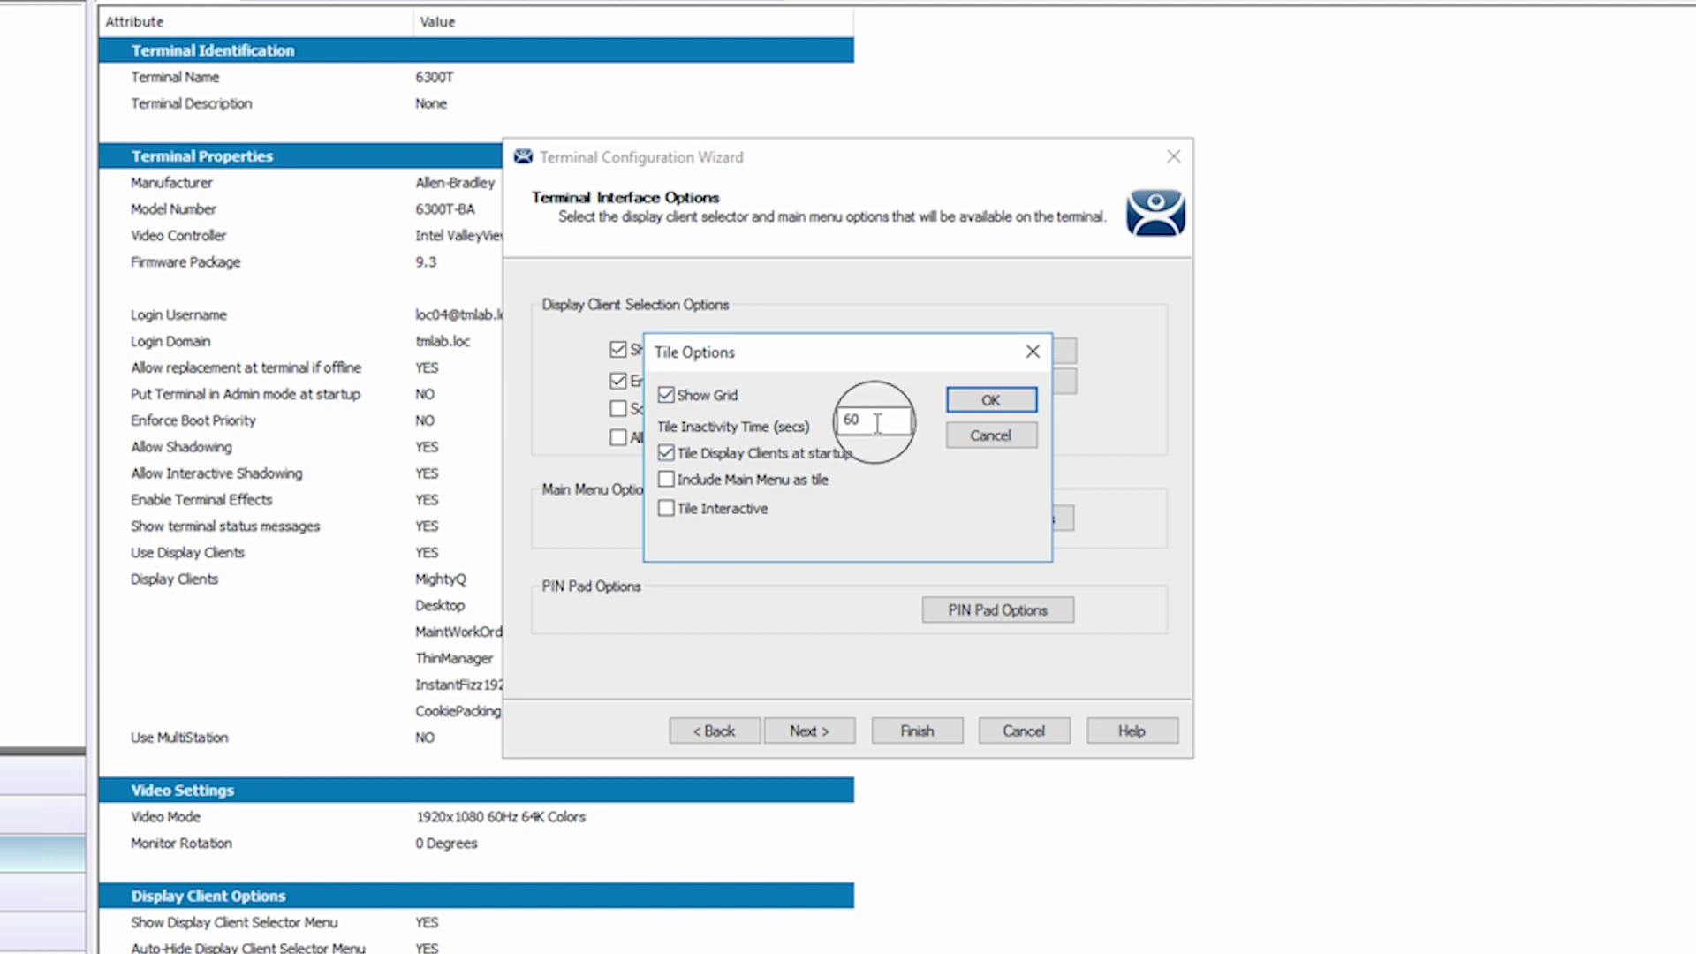
left_click_drag(882, 423, 811, 426)
type("30")
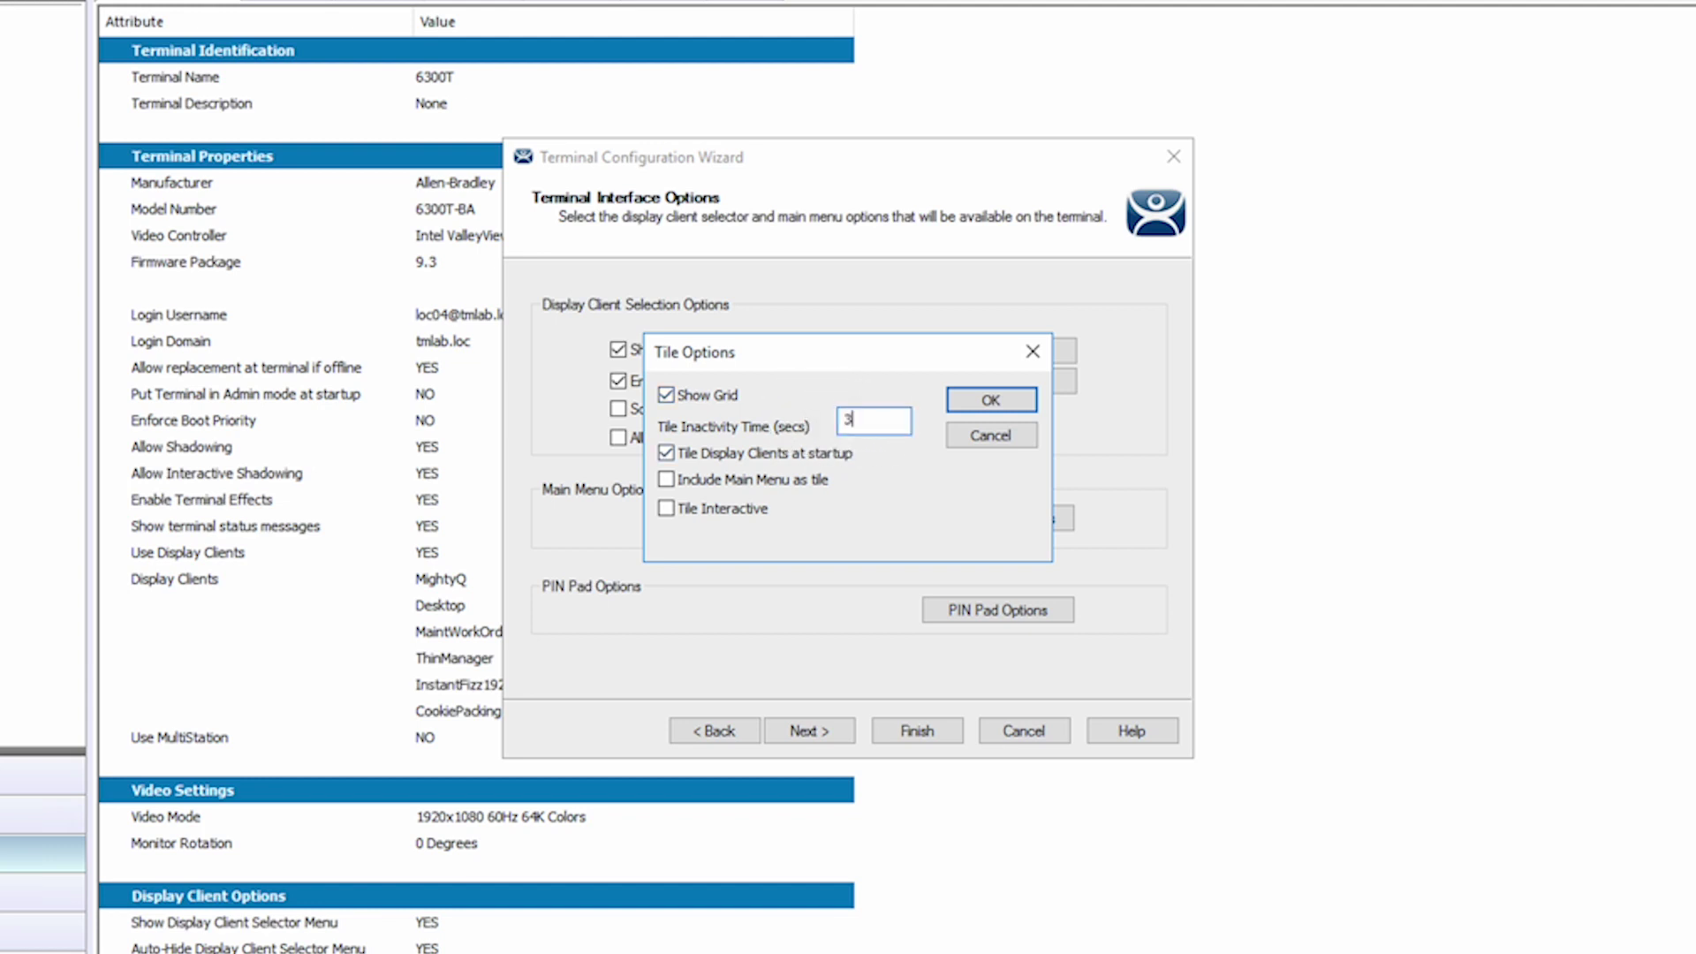
key("BackSpace")
key("BackSpace")
type("60")
left_click(735, 459)
left_click(733, 461)
left_click(993, 402)
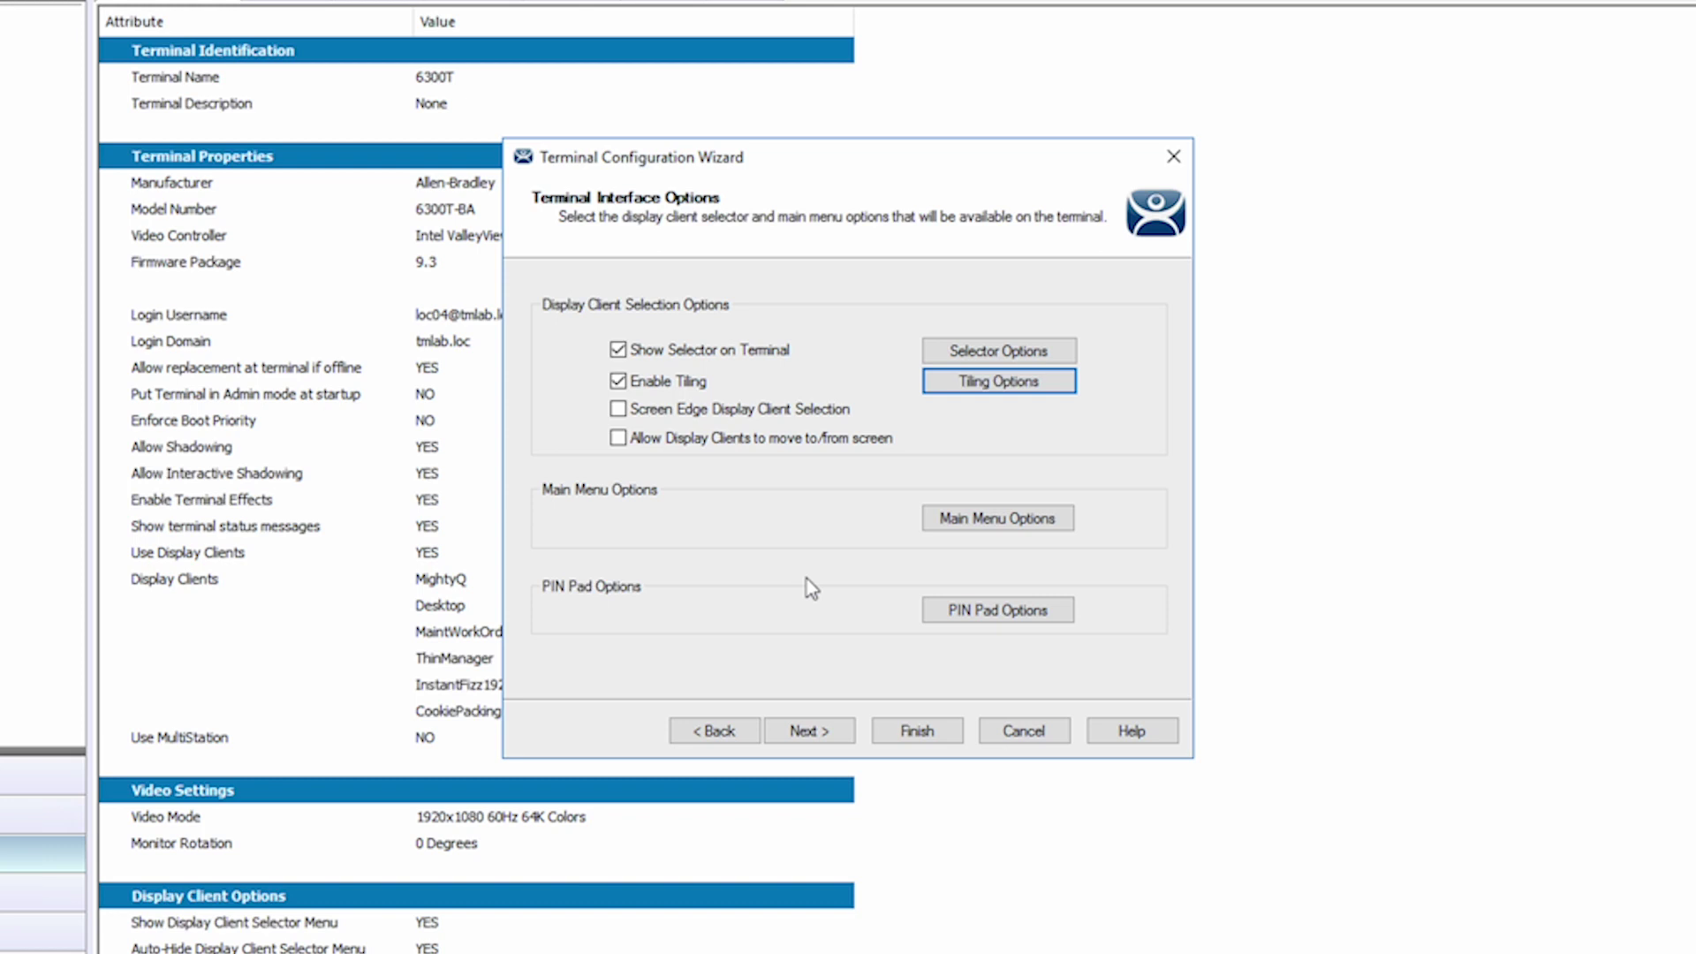
Step: Check the Tile hotkey on the Hotkey & Mouse Button Configuration page, then cancel the wizard
left_click(810, 733)
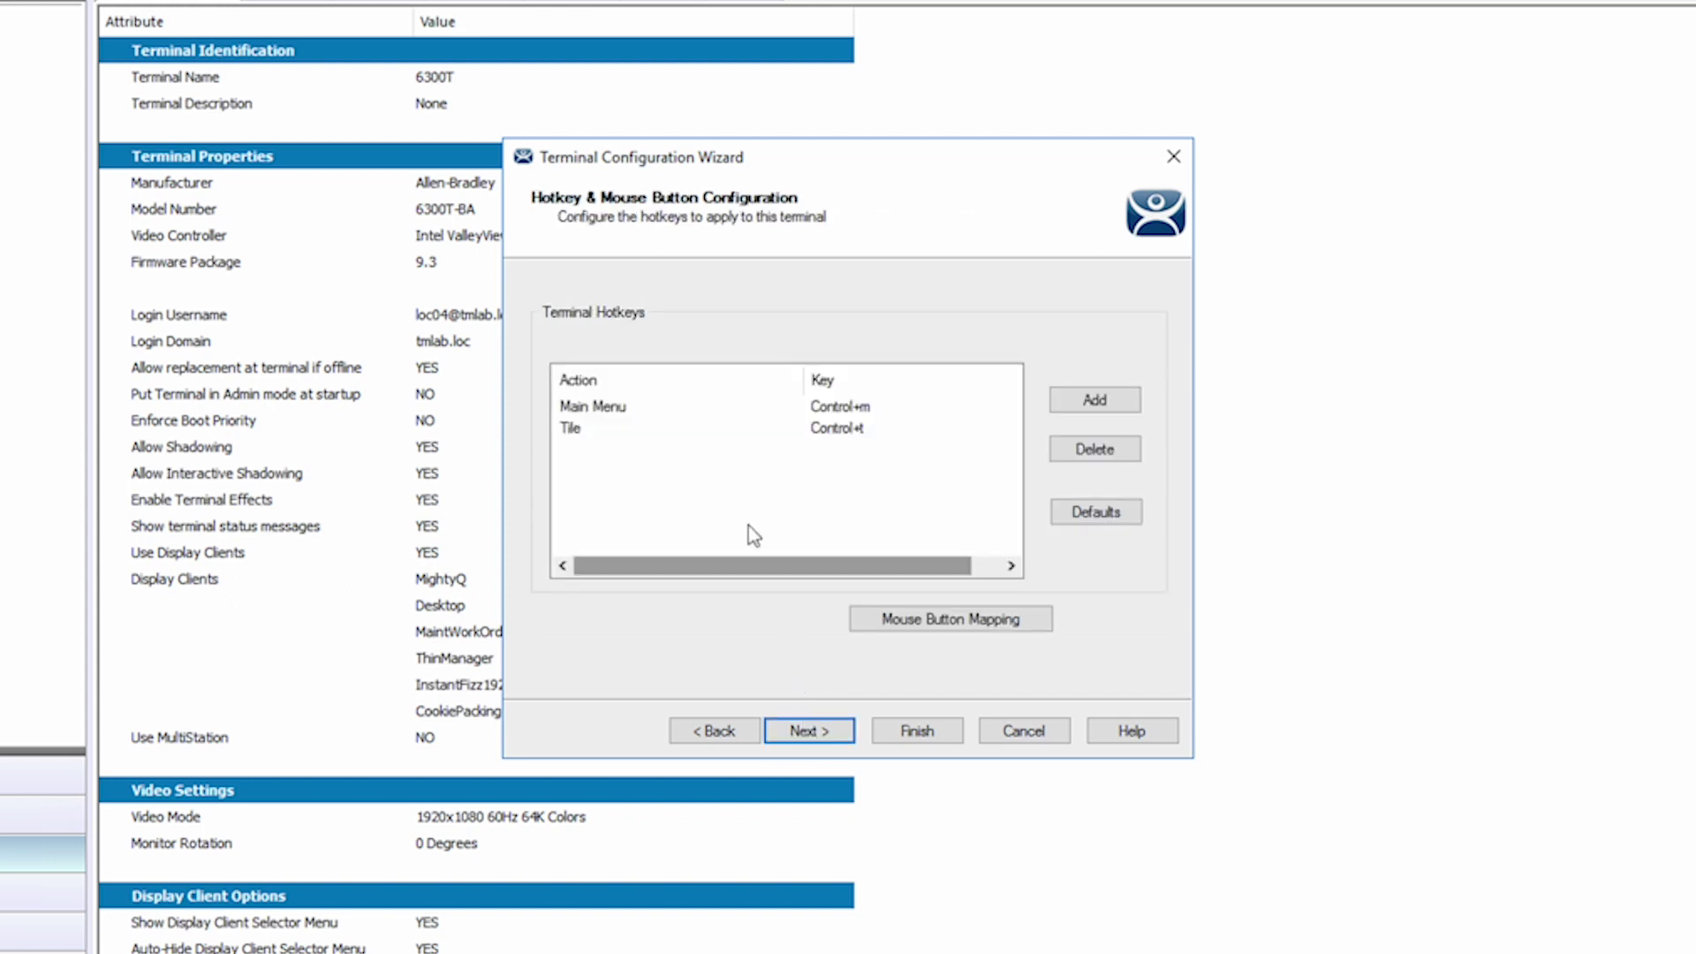
left_click(575, 428)
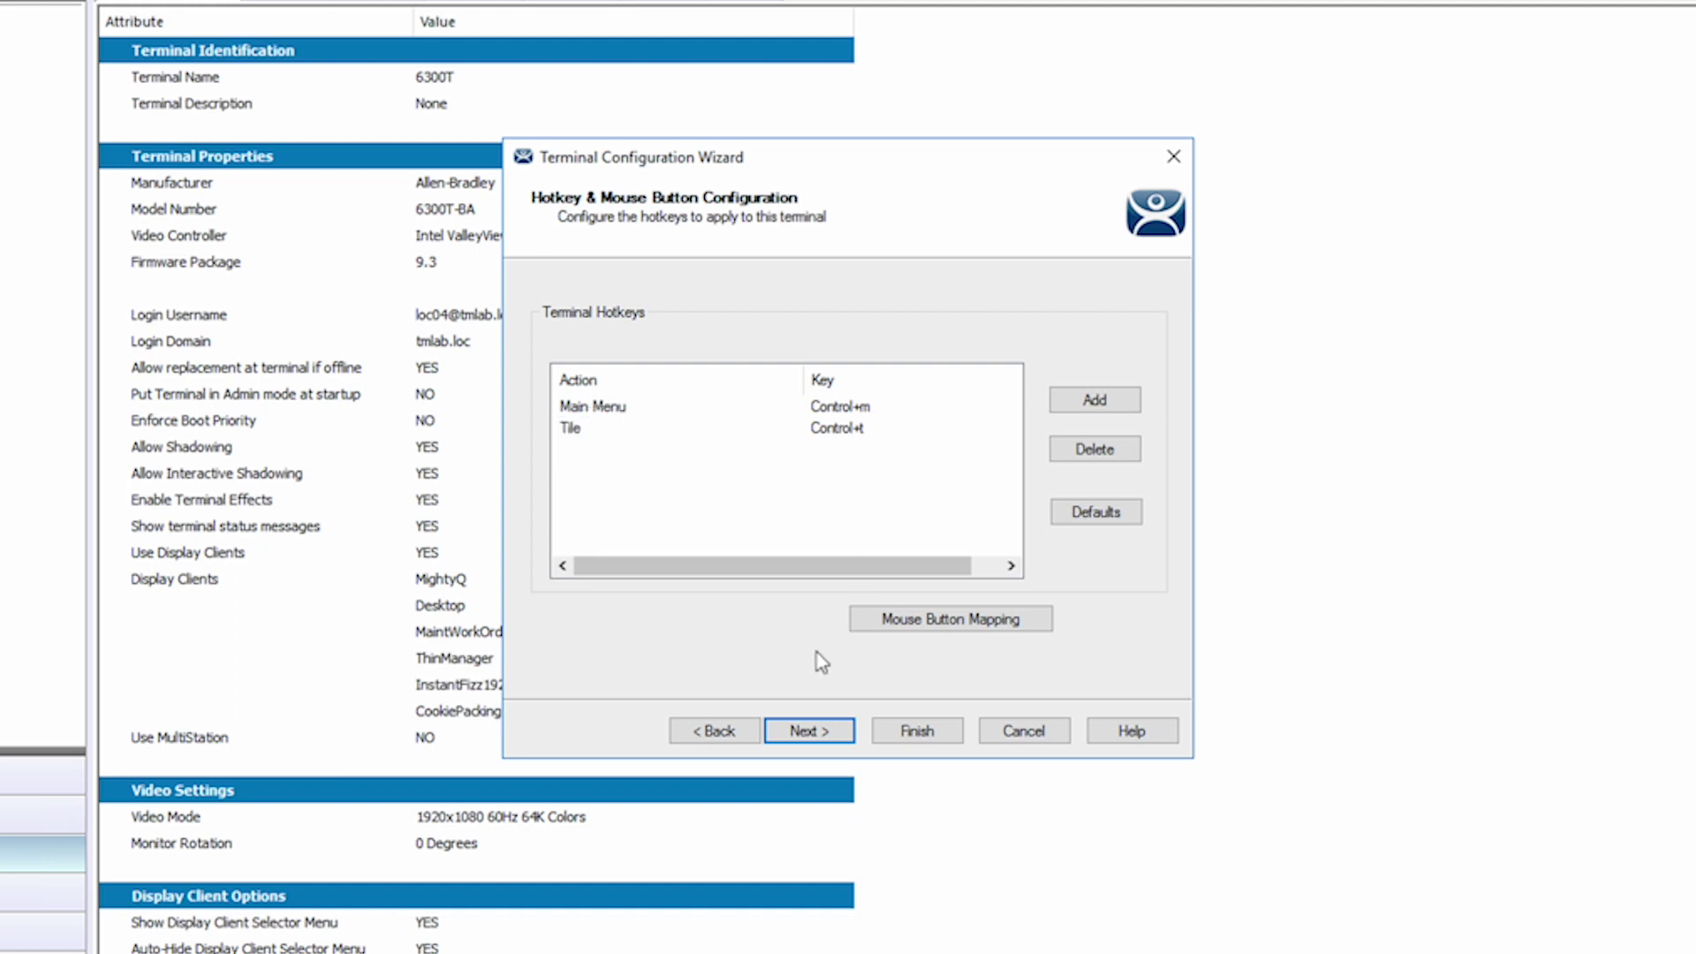
left_click(1023, 730)
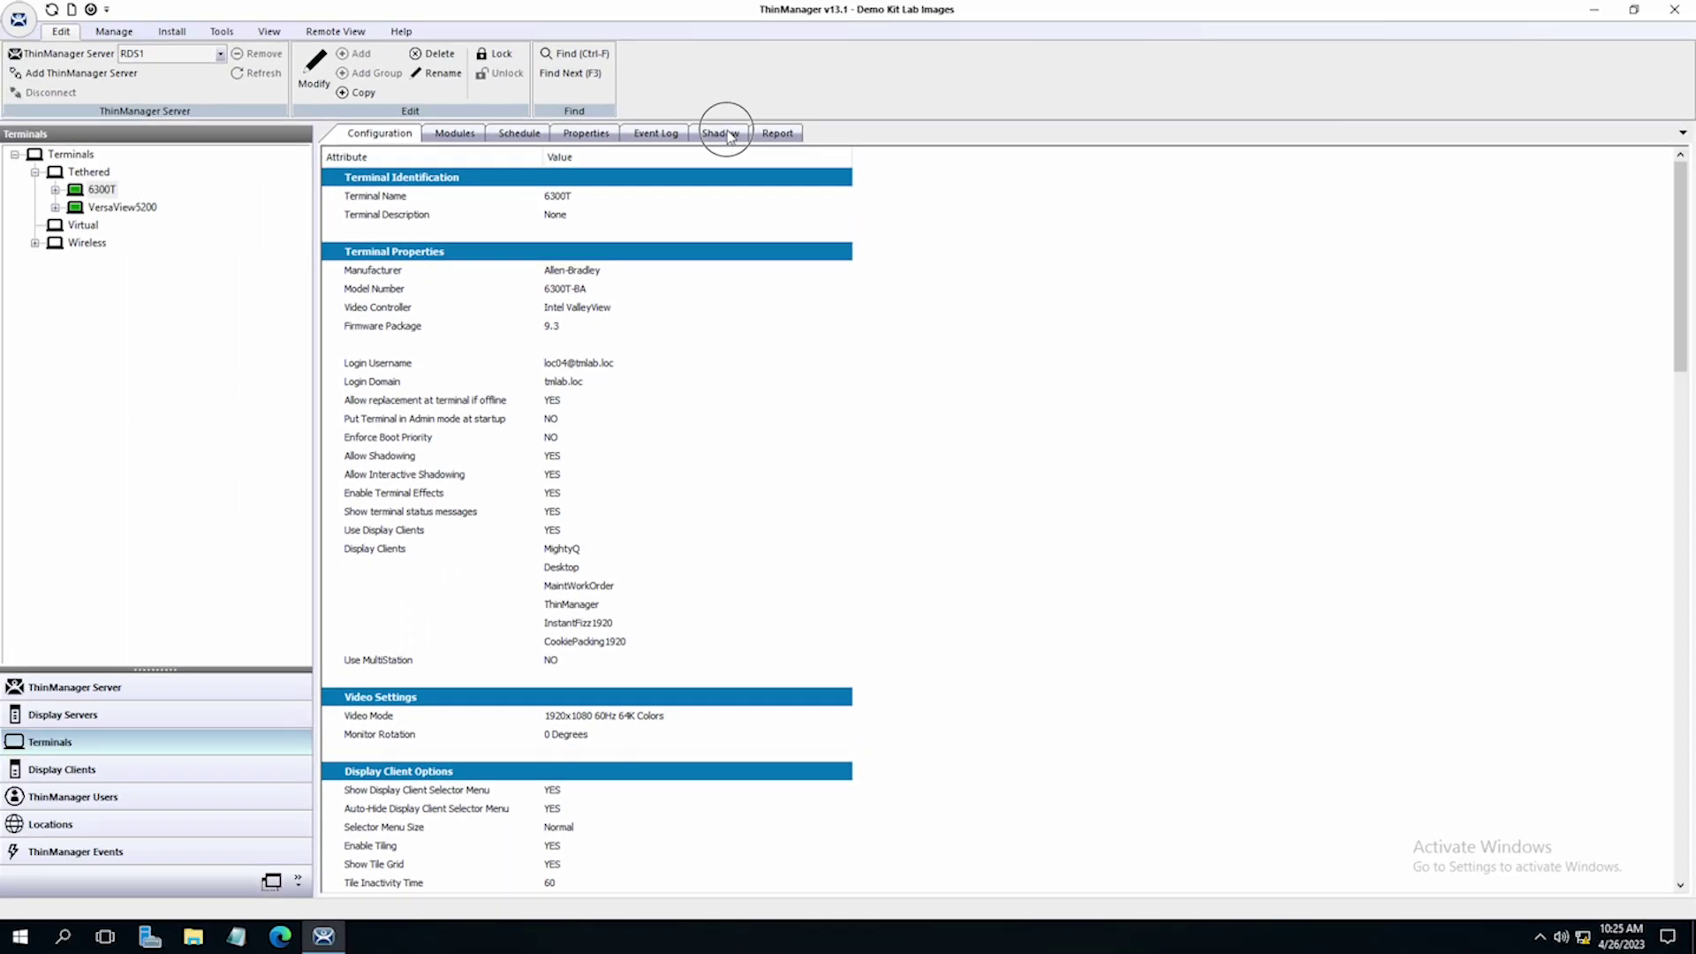
Step: Shadow 6300T, enlarge its Windows desktop tile, and expand 6300T to list its six clients
left_click(720, 133)
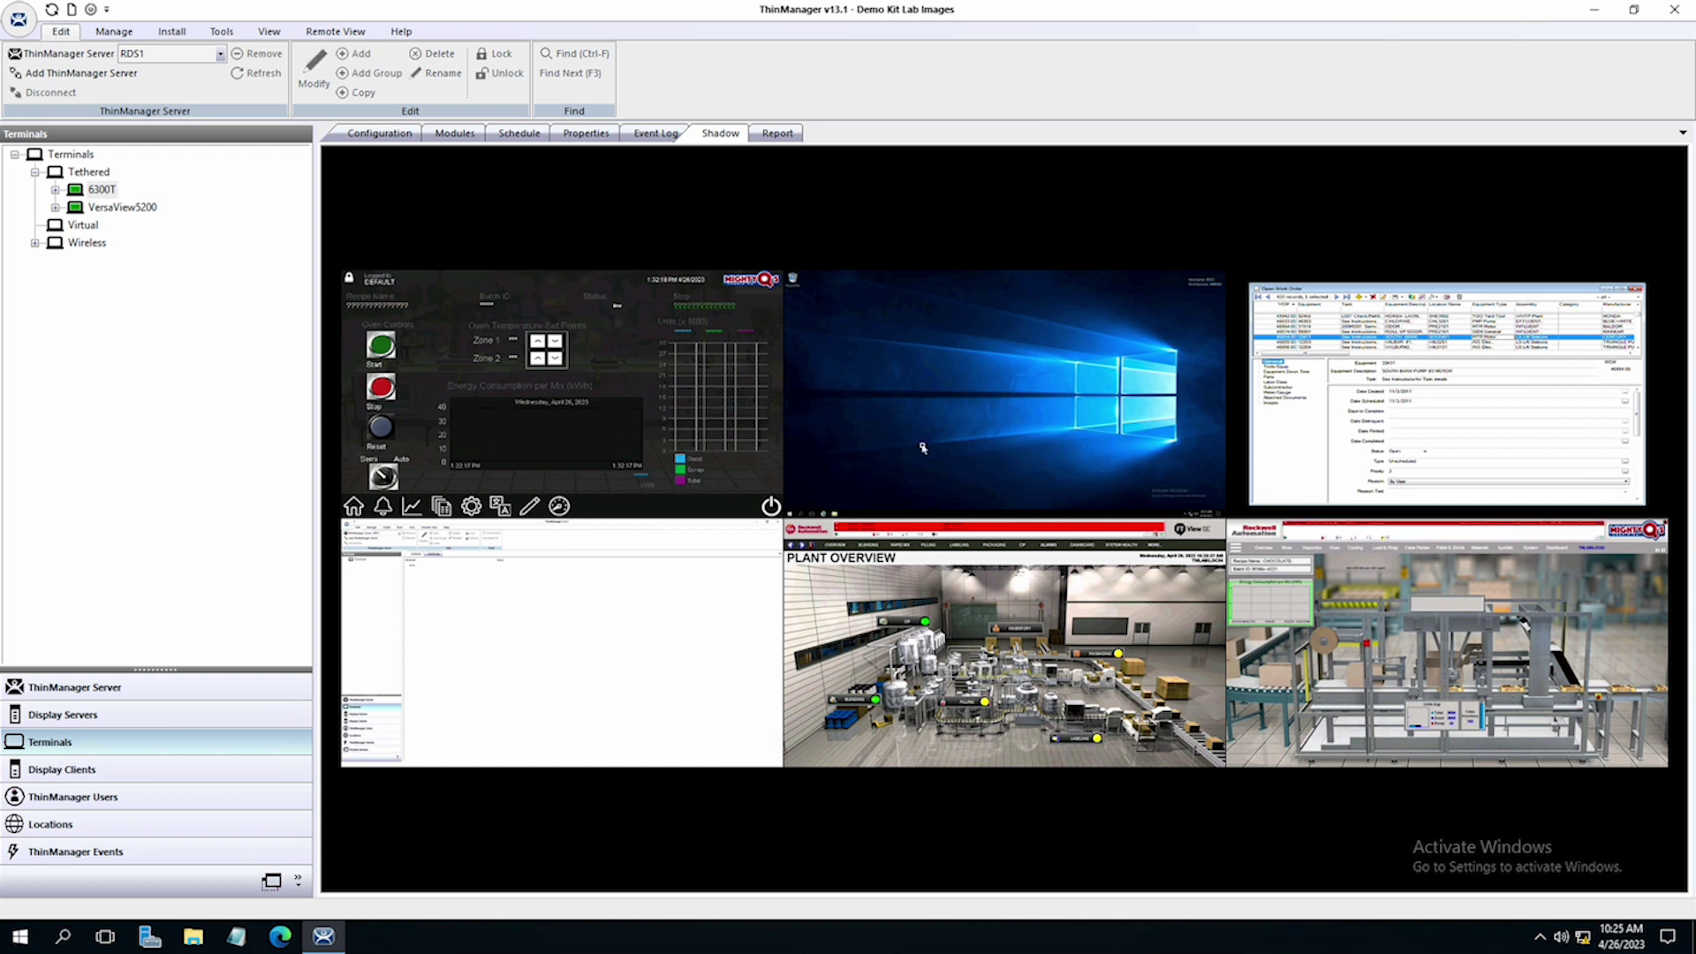
left_click(923, 448)
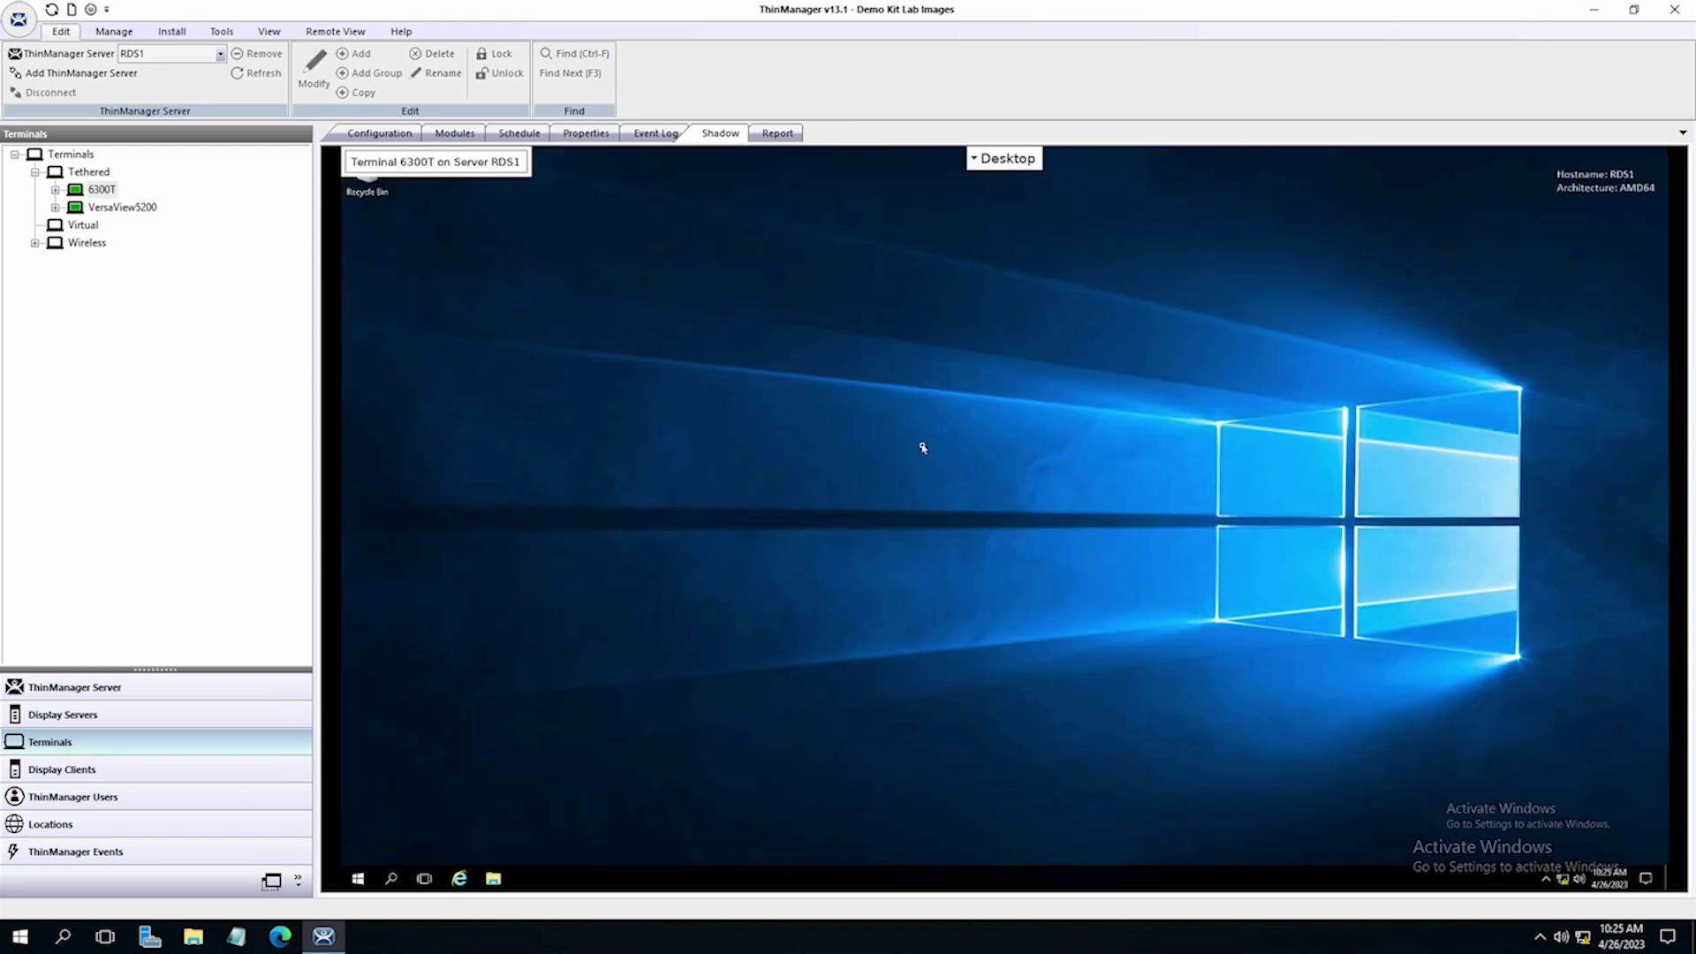
left_click(54, 191)
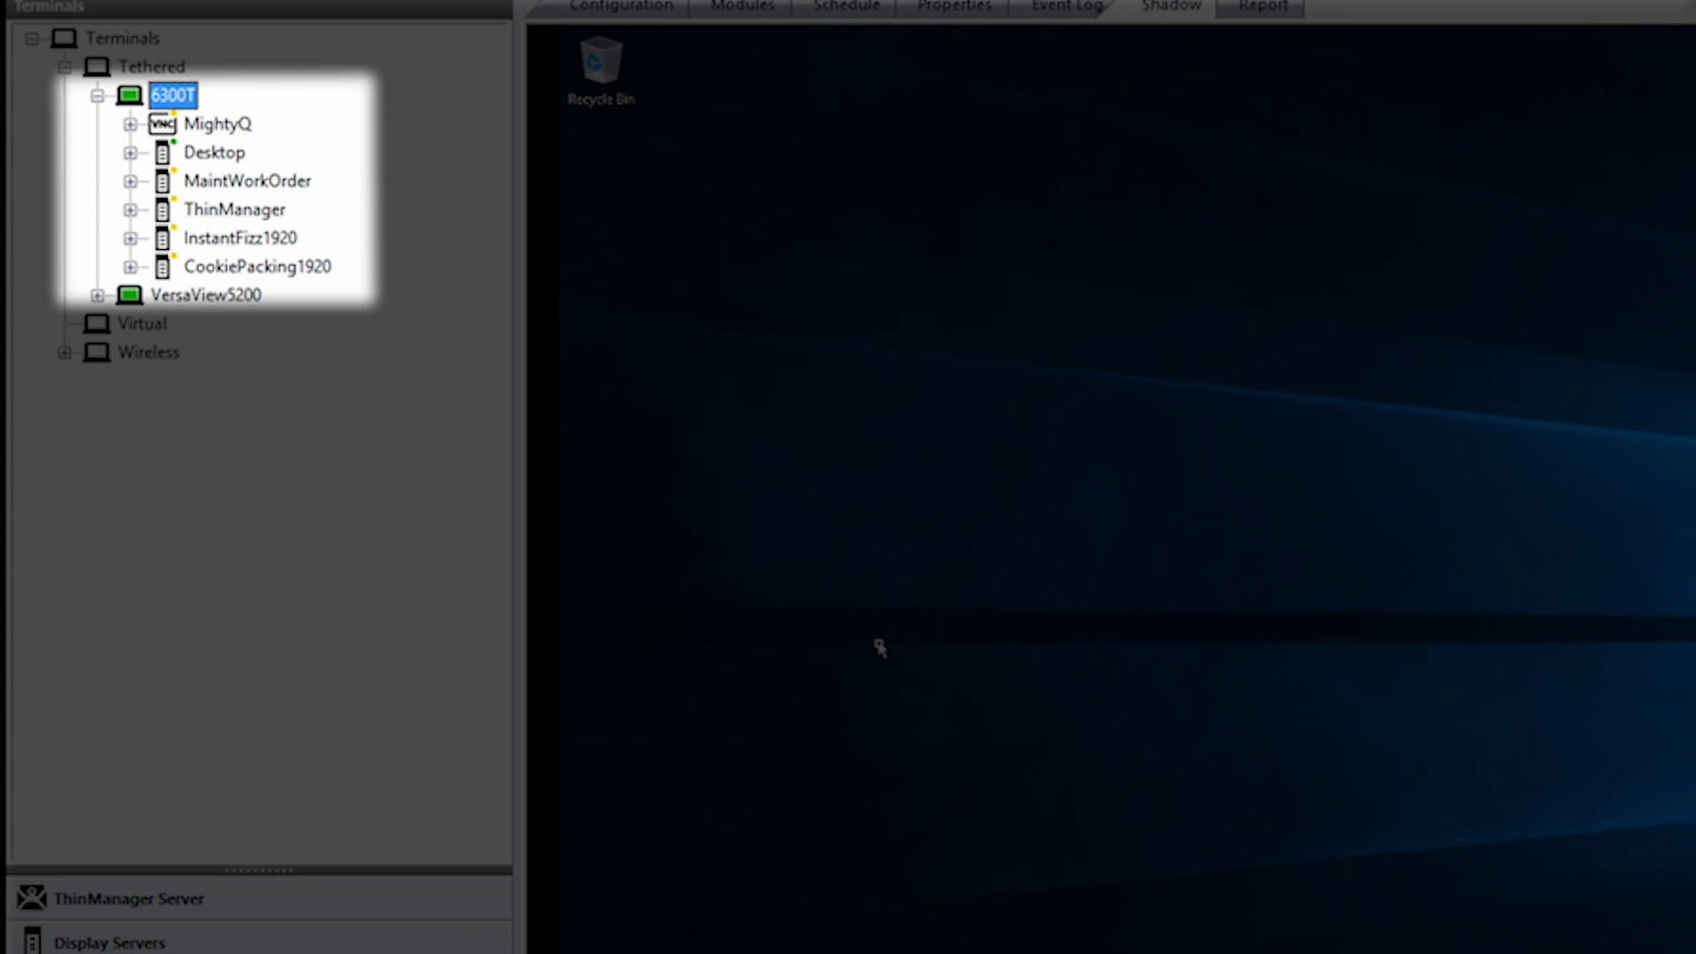
left_click(947, 619)
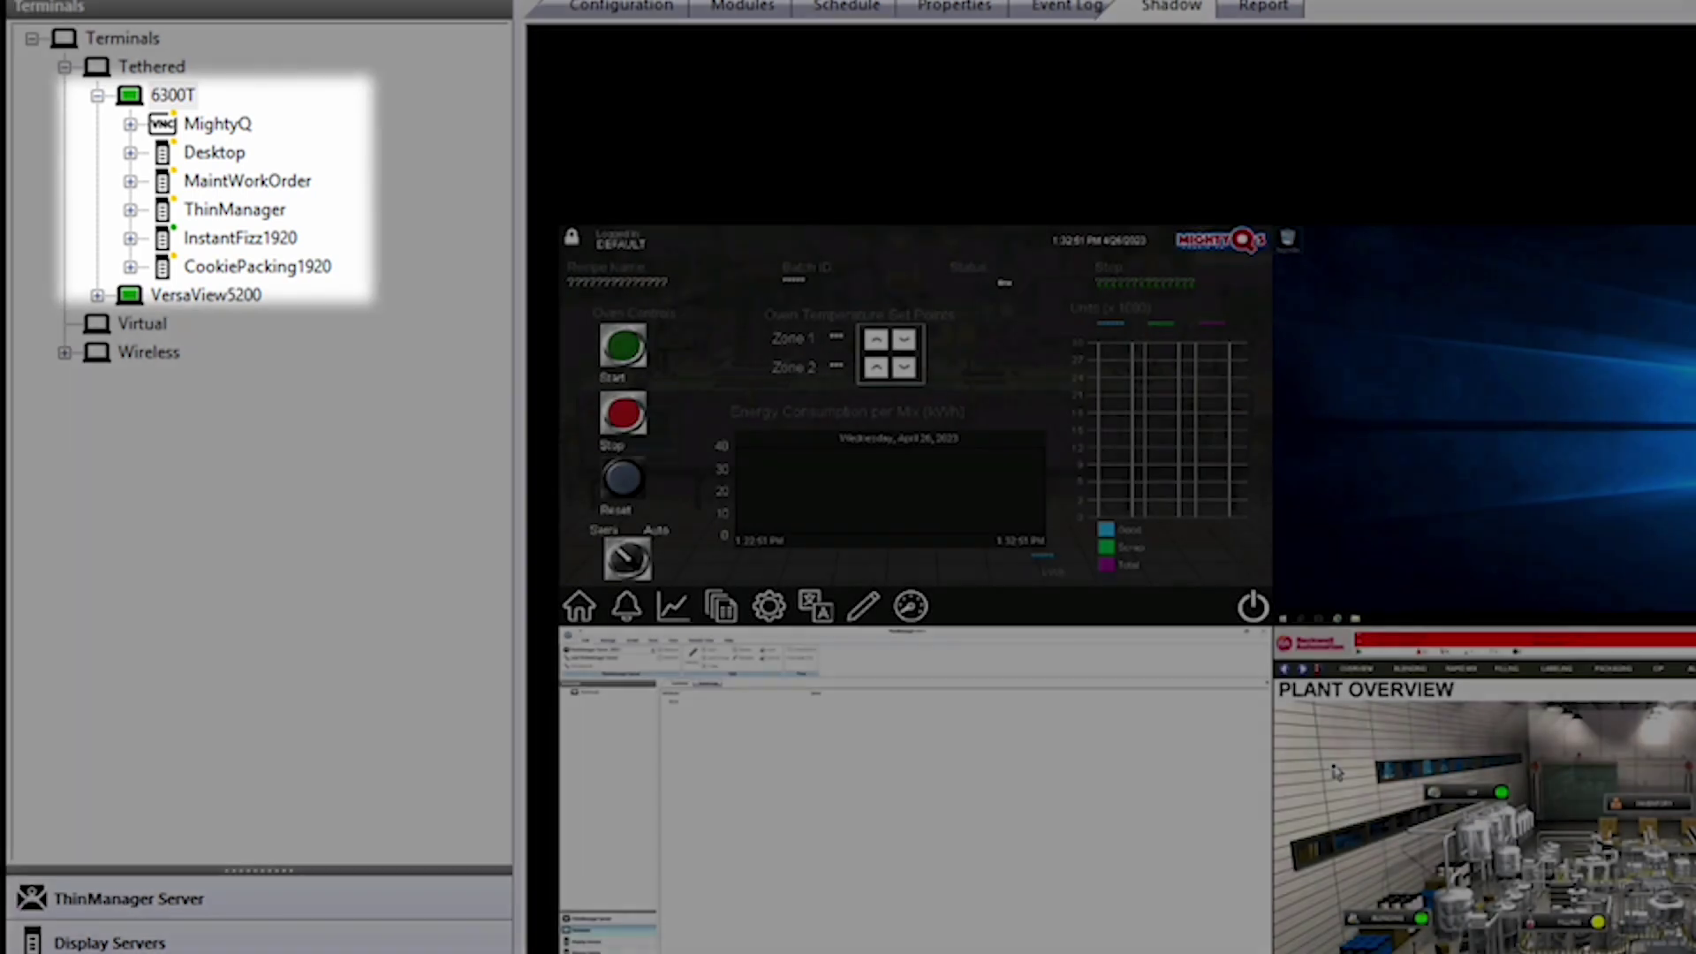
Step: Show the Plant Overview tile full screen in 6300T's shadow
left_click(1335, 771)
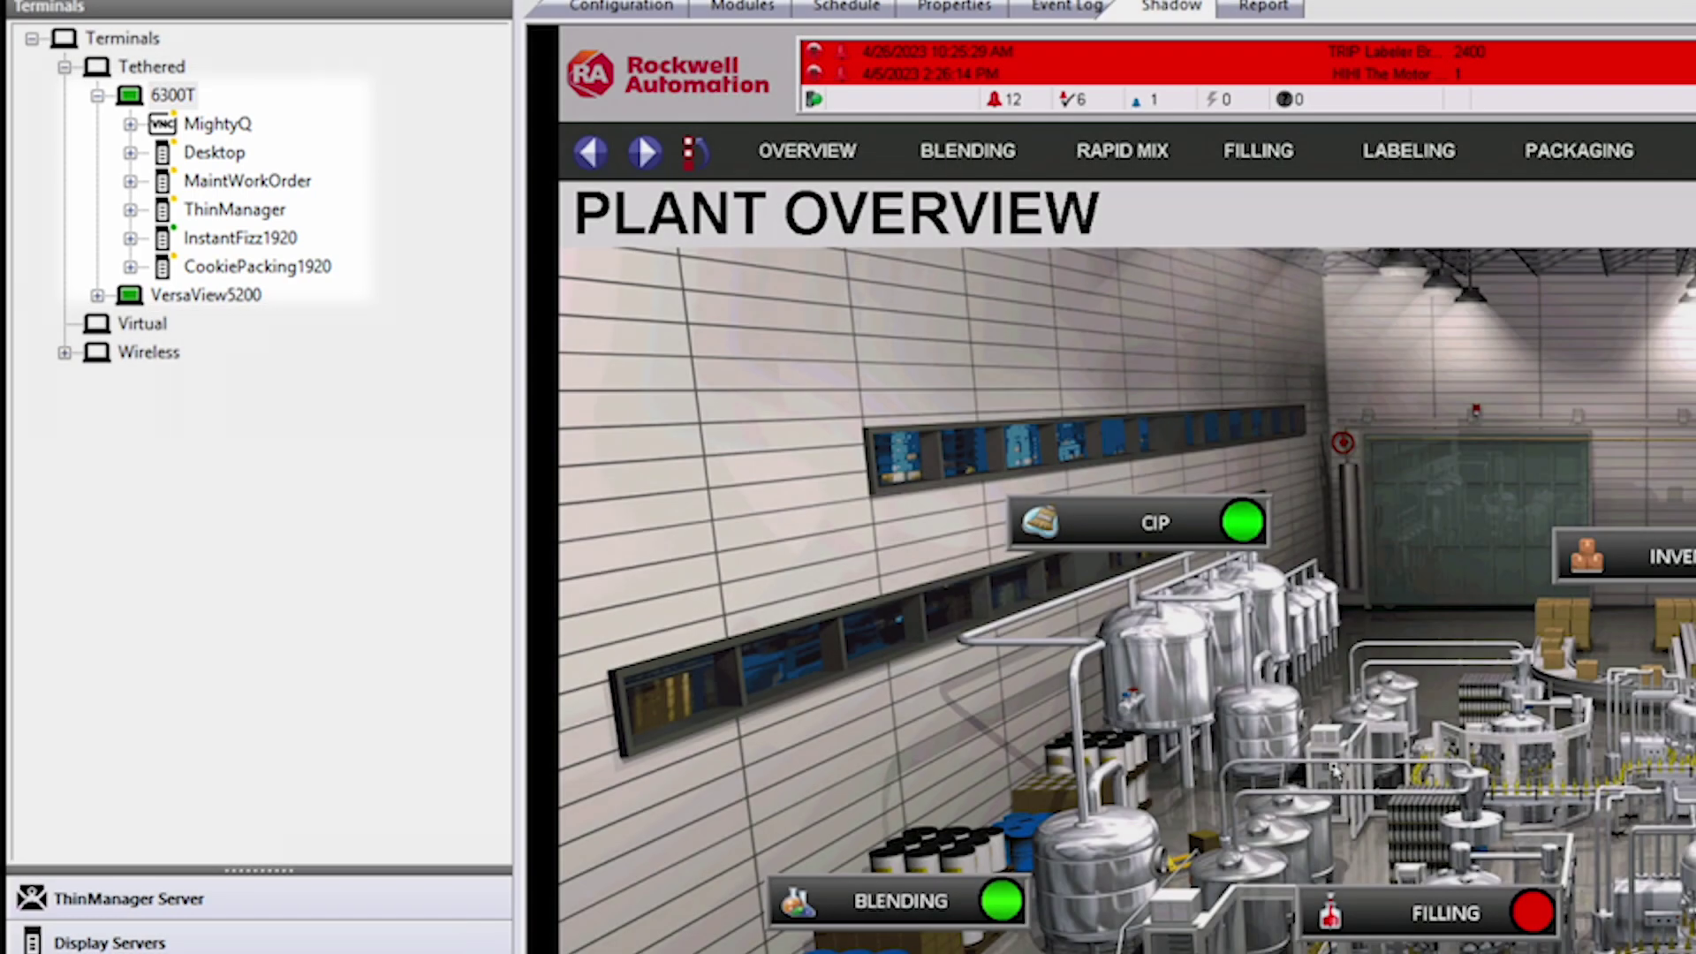